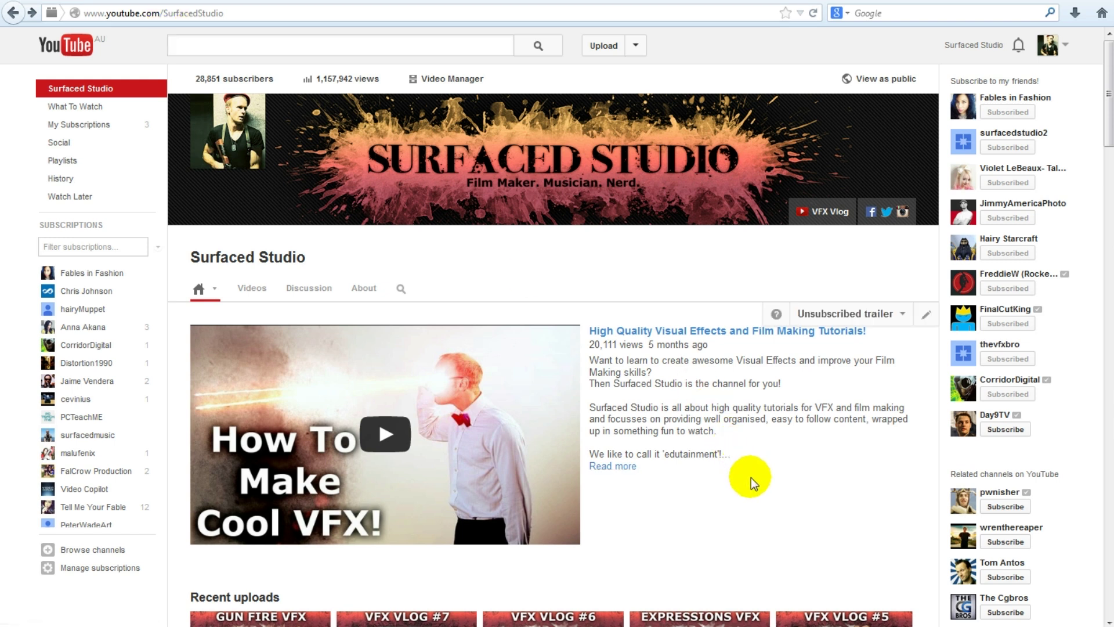
Browse the Surfaced Studio channel's After Effects tutorial playlists, then go to surfacedstudio.com
{"action": "scroll", "coordinate": [751, 478], "scroll_direction": "down", "scroll_amount": 20}
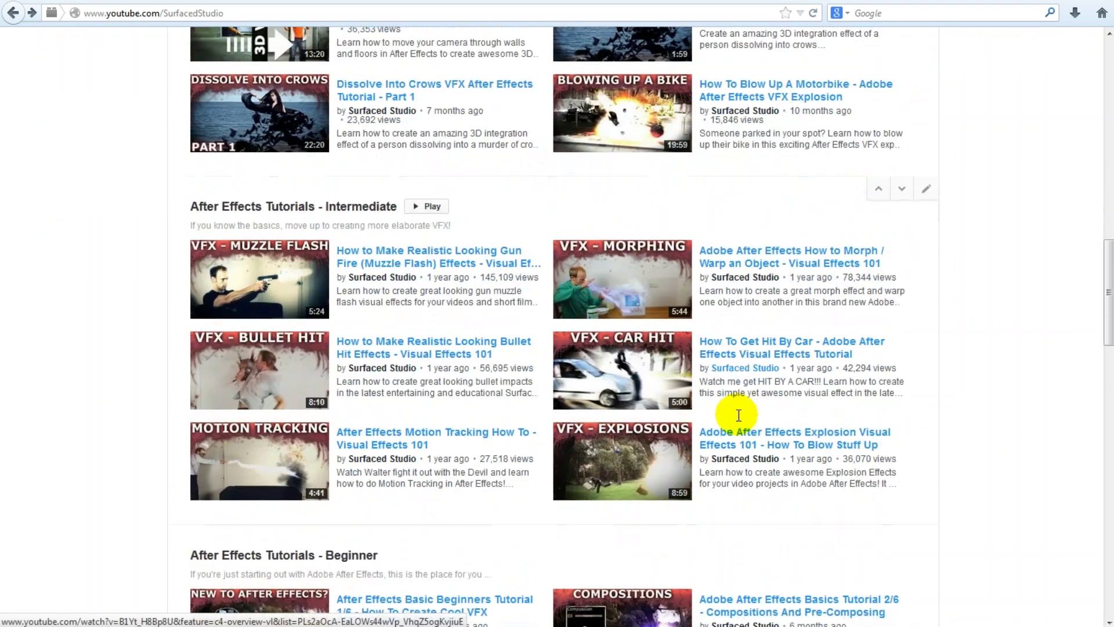
{"action": "scroll", "coordinate": [712, 410], "scroll_direction": "down", "scroll_amount": 3}
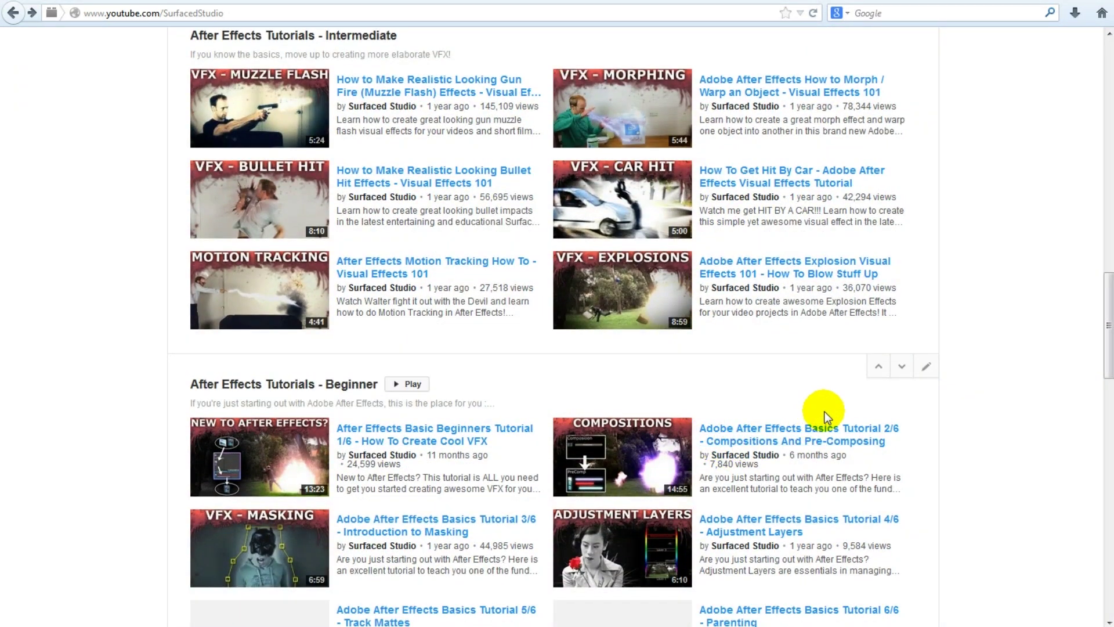
{"action": "scroll", "coordinate": [958, 388], "scroll_direction": "down", "scroll_amount": 3}
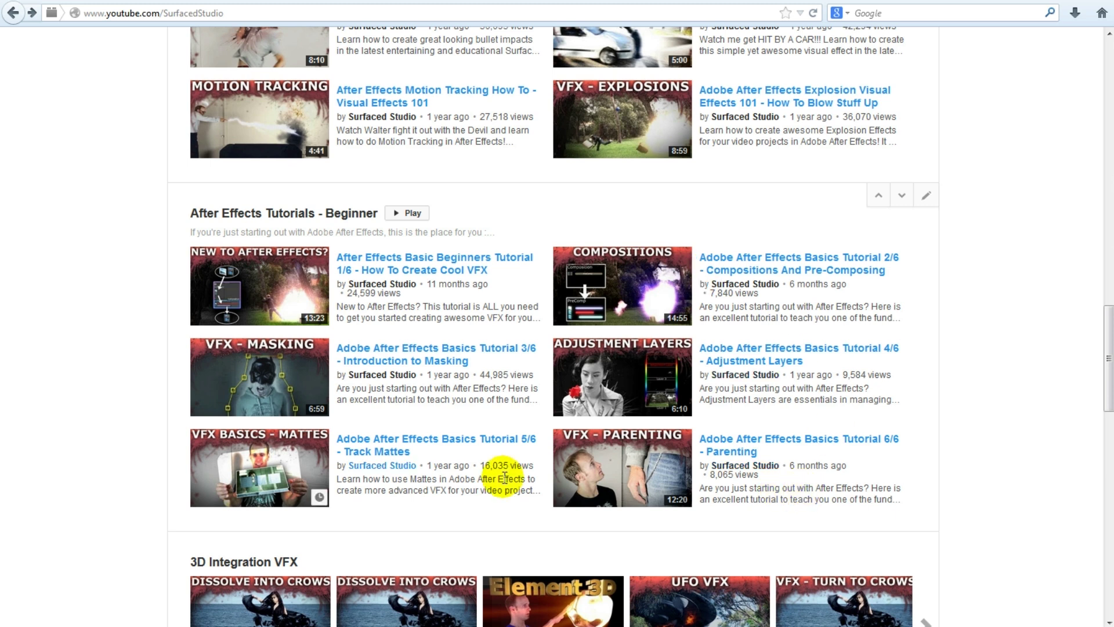
{"action": "scroll", "coordinate": [493, 472], "scroll_direction": "up", "scroll_amount": 5}
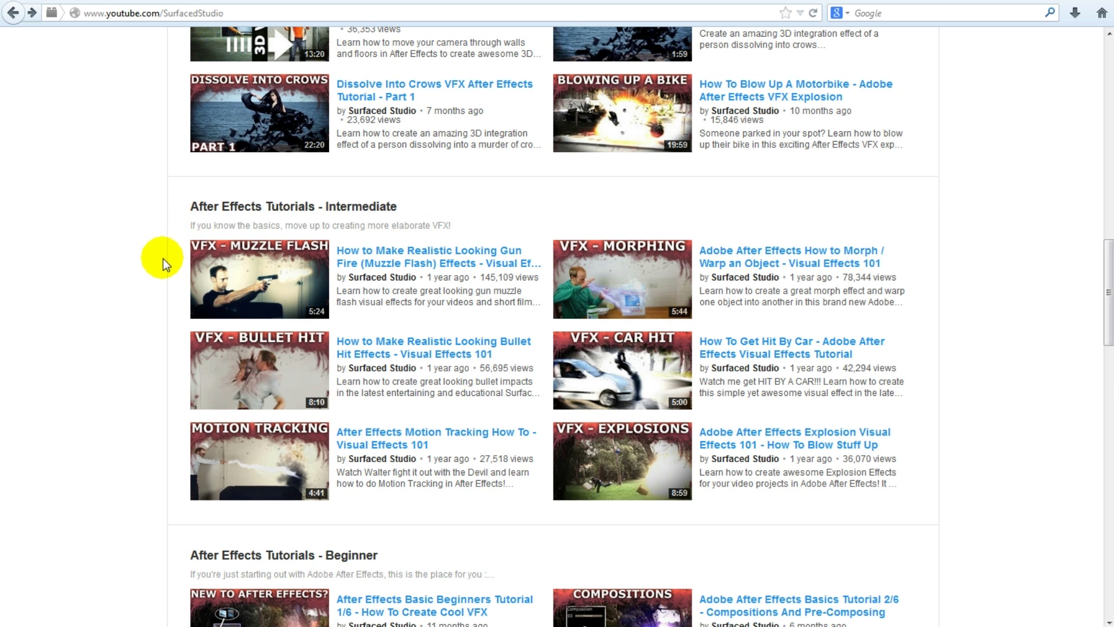
{"action": "scroll", "coordinate": [163, 259], "scroll_direction": "up", "scroll_amount": 3}
{"action": "scroll", "coordinate": [145, 297], "scroll_direction": "up", "scroll_amount": 2}
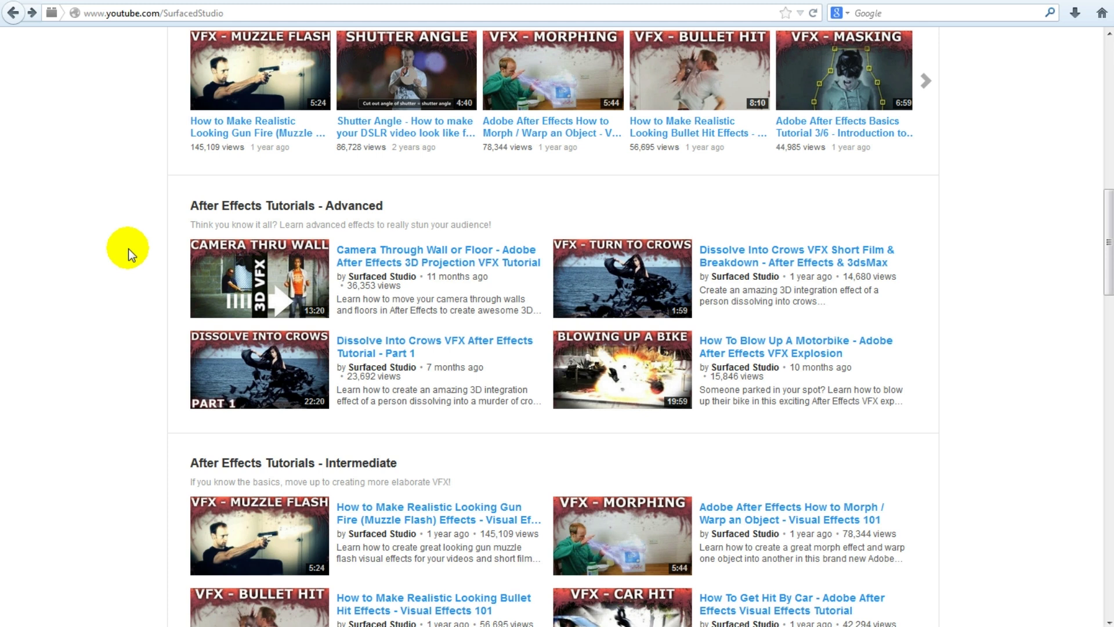
{"action": "mouse_move", "coordinate": [687, 367]}
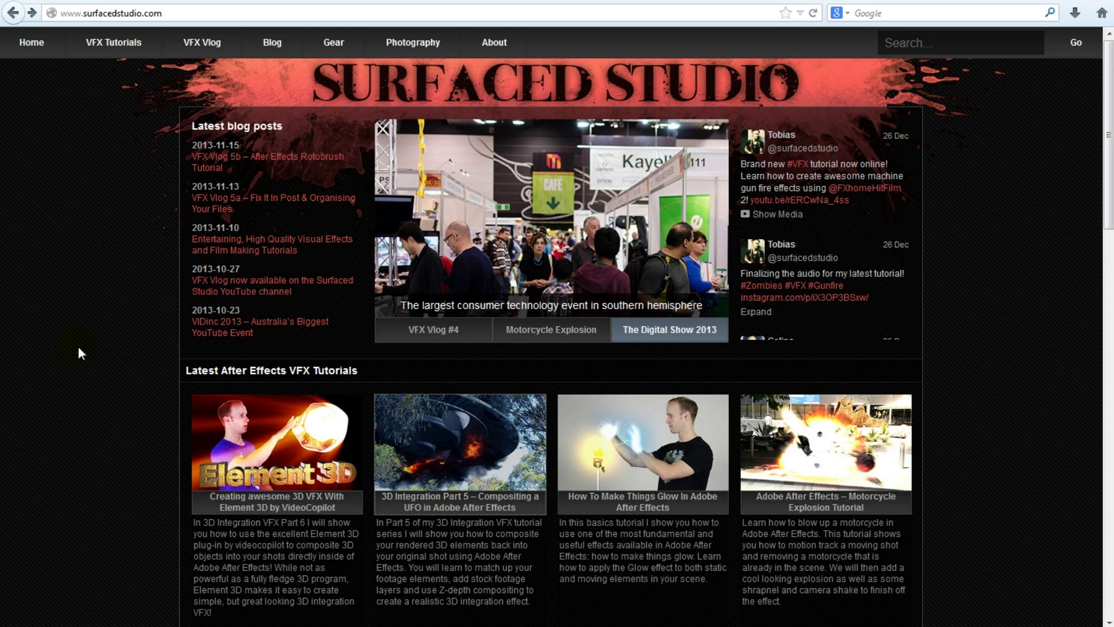
Open the Motorcycle Explosion tutorial on the Surfaced Studio site and scroll through it
{"action": "scroll", "coordinate": [77, 348], "scroll_direction": "down", "scroll_amount": 3}
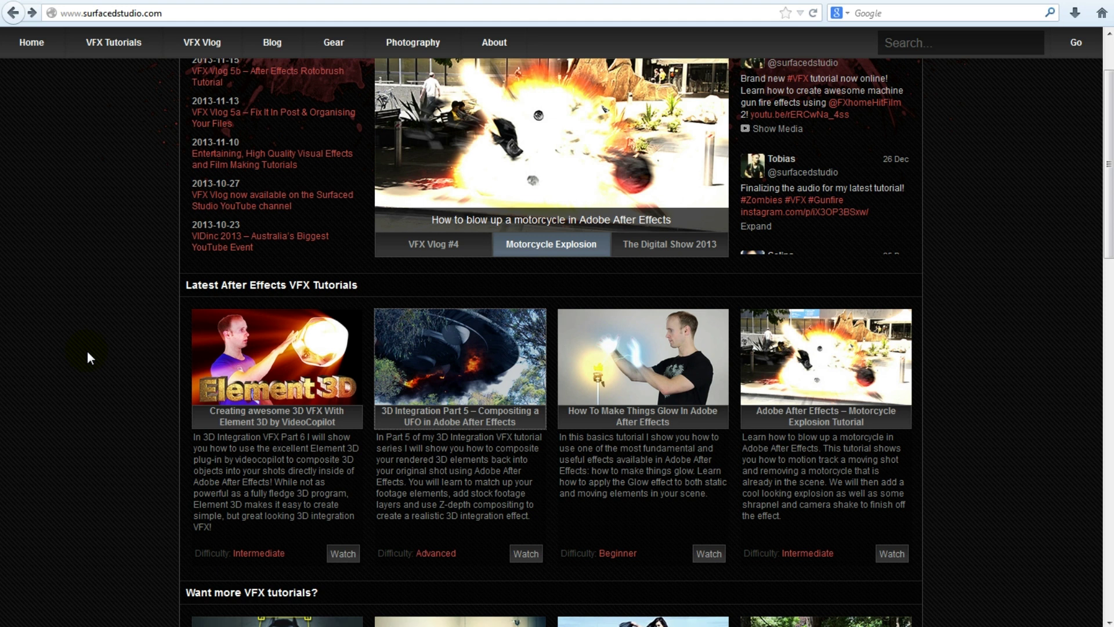
{"action": "scroll", "coordinate": [87, 350], "scroll_direction": "down", "scroll_amount": 3}
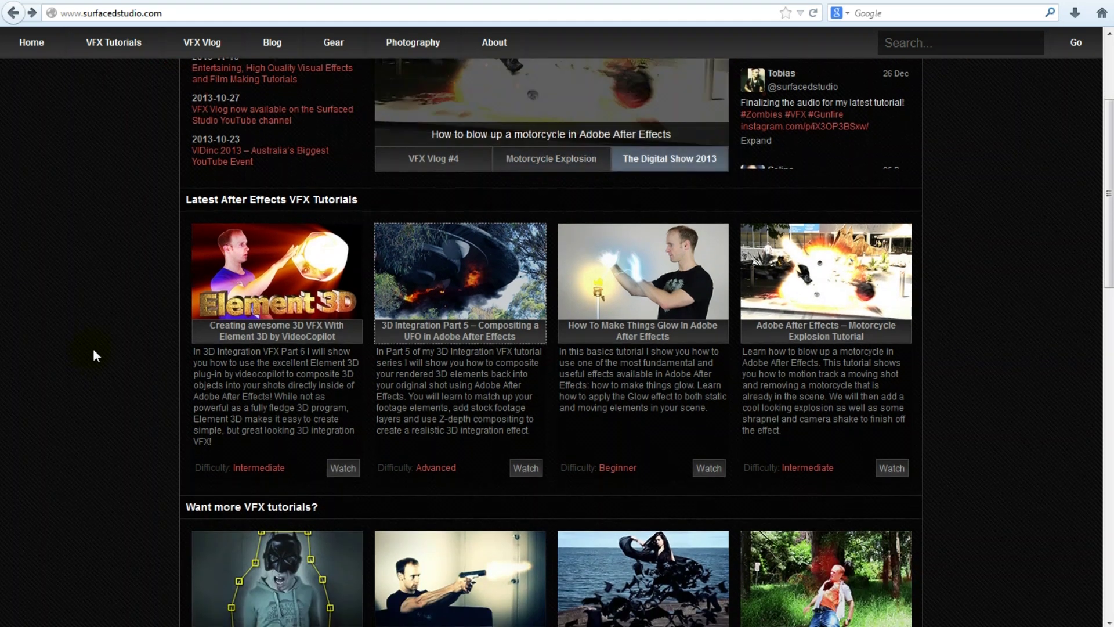
{"action": "left_click", "coordinate": [793, 286]}
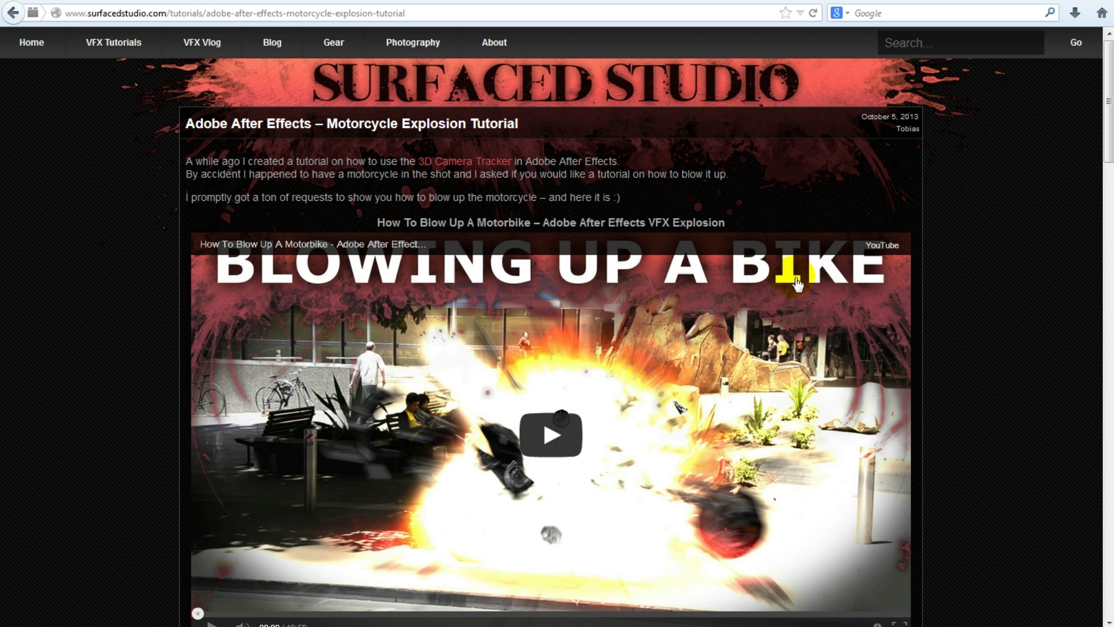
{"action": "scroll", "coordinate": [300, 304], "scroll_direction": "down", "scroll_amount": 8}
{"action": "scroll", "coordinate": [299, 308], "scroll_direction": "down", "scroll_amount": 10}
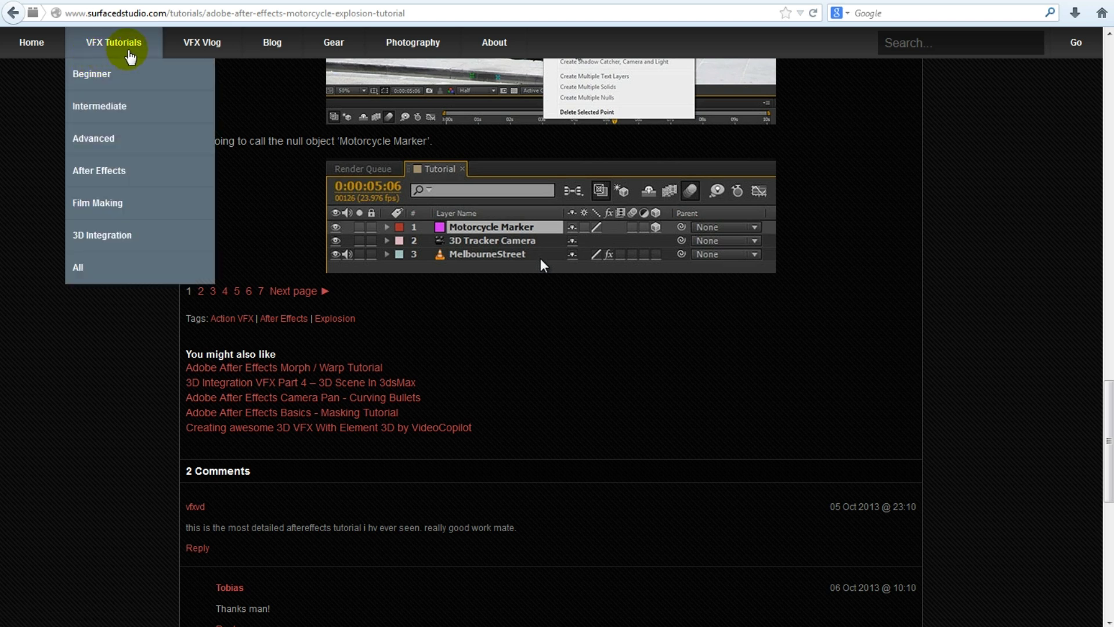
Show all tutorials via VFX Tutorials > All and scroll down the list
{"action": "left_click", "coordinate": [351, 44]}
{"action": "left_click", "coordinate": [109, 46]}
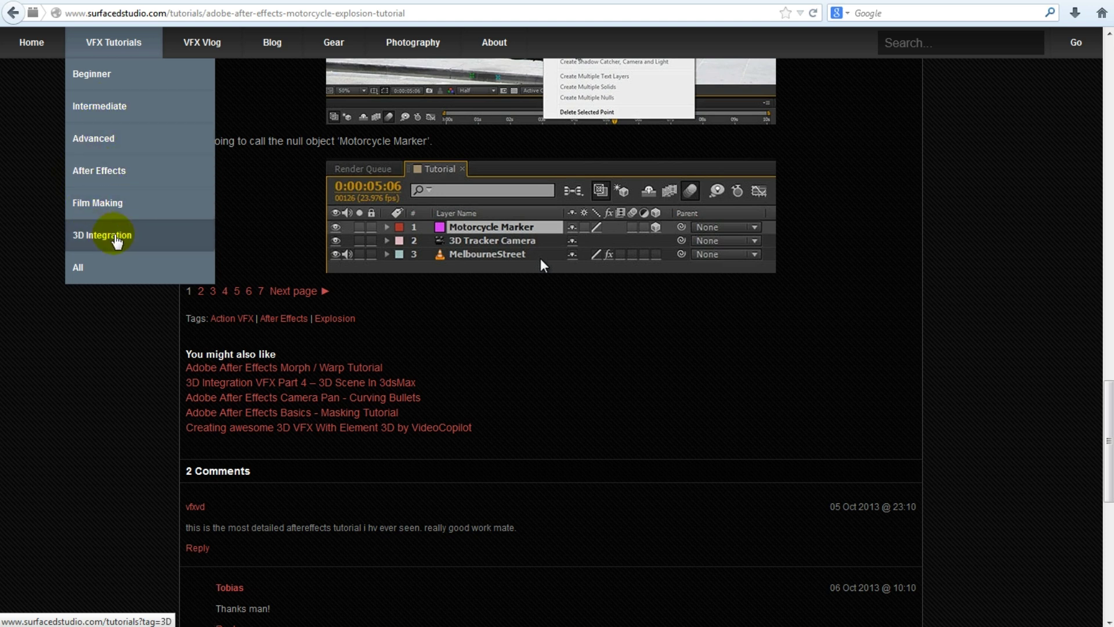
{"action": "left_click", "coordinate": [100, 267]}
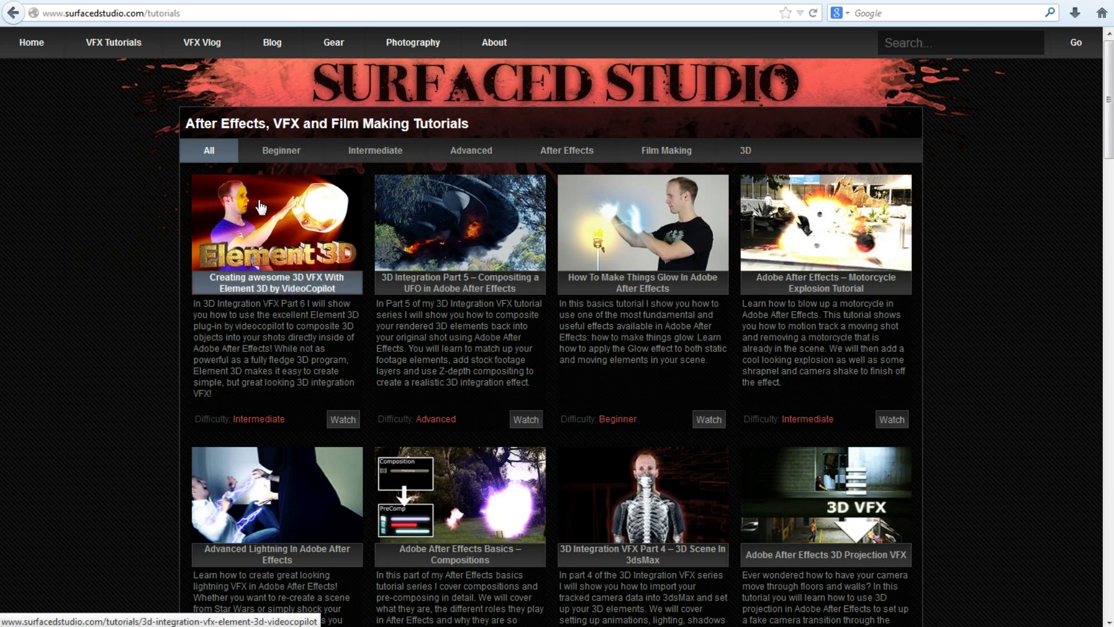
{"action": "scroll", "coordinate": [104, 261], "scroll_direction": "down", "scroll_amount": 3}
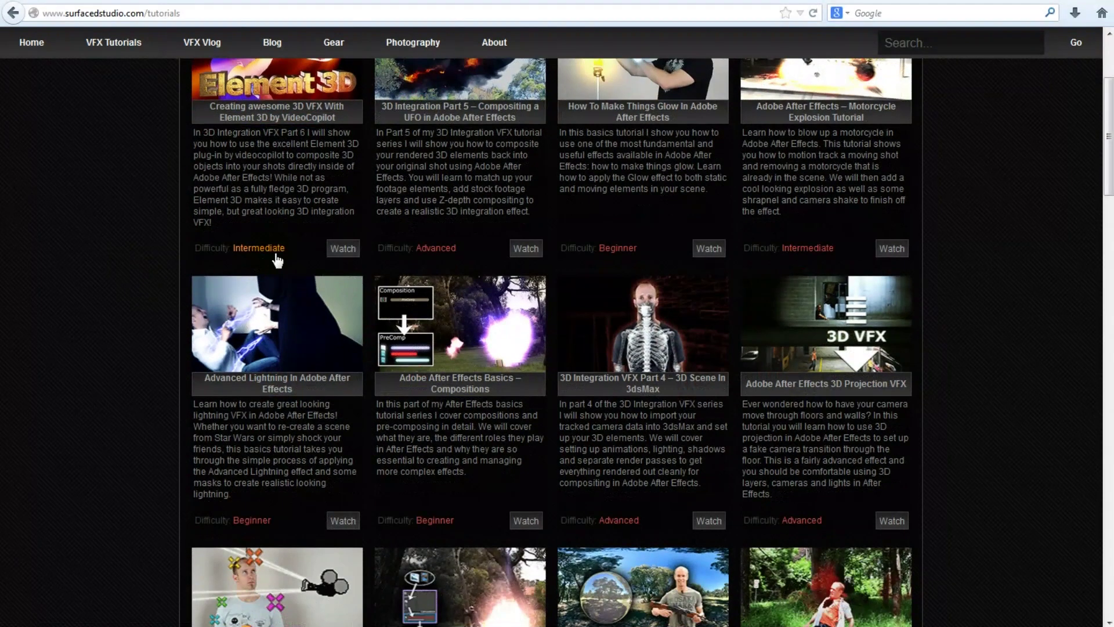
{"action": "scroll", "coordinate": [469, 294], "scroll_direction": "down", "scroll_amount": 3}
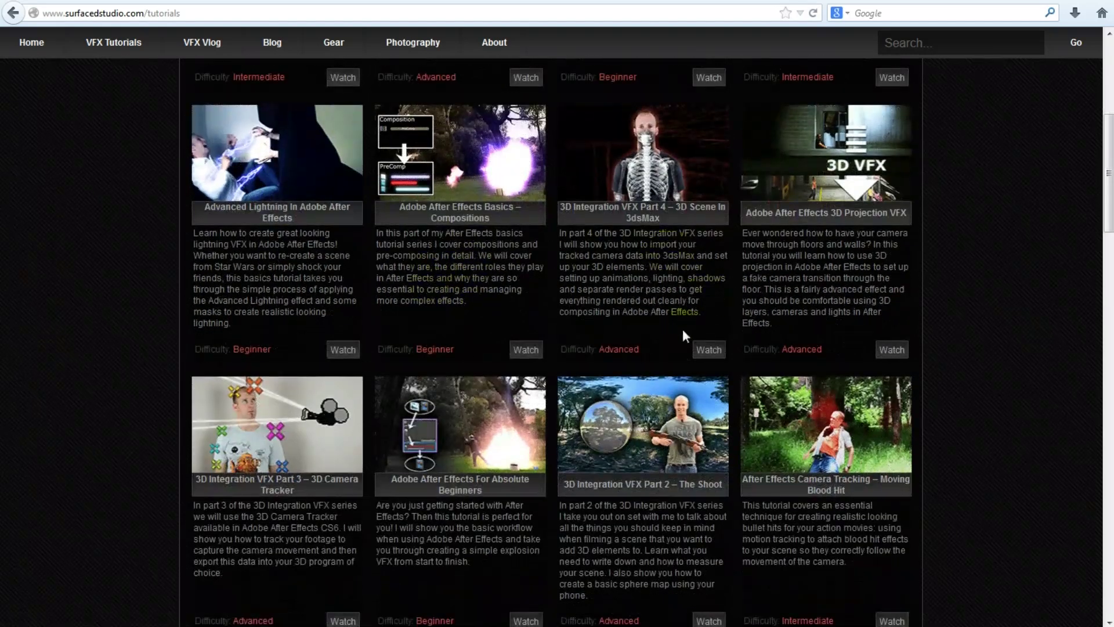
{"action": "scroll", "coordinate": [398, 295], "scroll_direction": "down", "scroll_amount": 3}
{"action": "scroll", "coordinate": [398, 295], "scroll_direction": "down", "scroll_amount": 9}
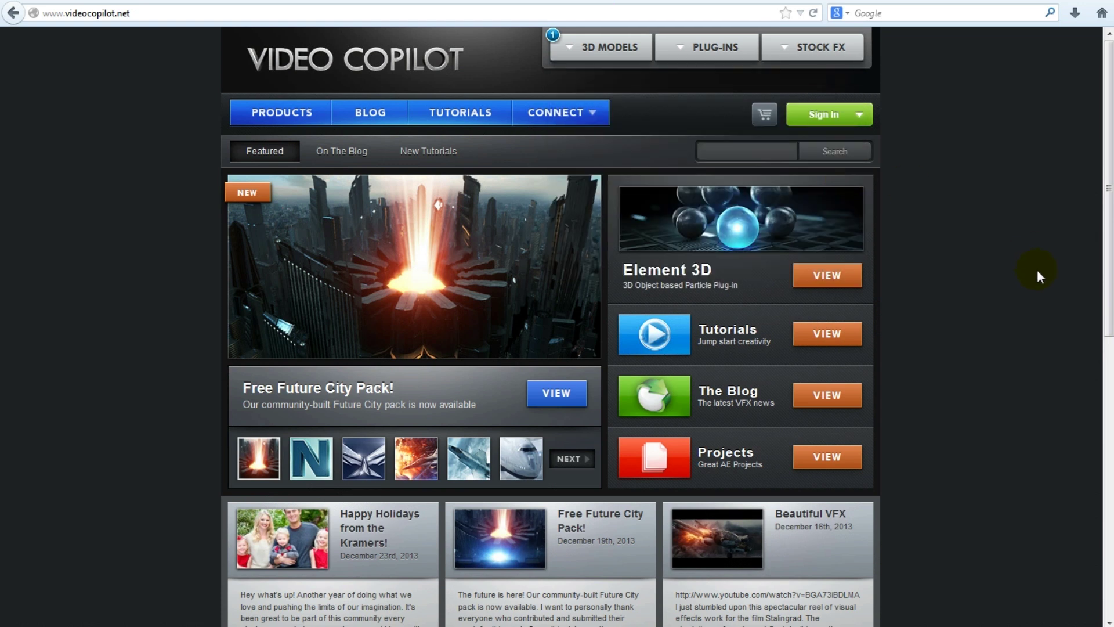
Open the Video Copilot TUTORIALS page and scroll through the numbered tutorials, like 130. 3D Replicator
{"action": "scroll", "coordinate": [1036, 269], "scroll_direction": "down", "scroll_amount": 7}
{"action": "scroll", "coordinate": [992, 247], "scroll_direction": "down", "scroll_amount": 2}
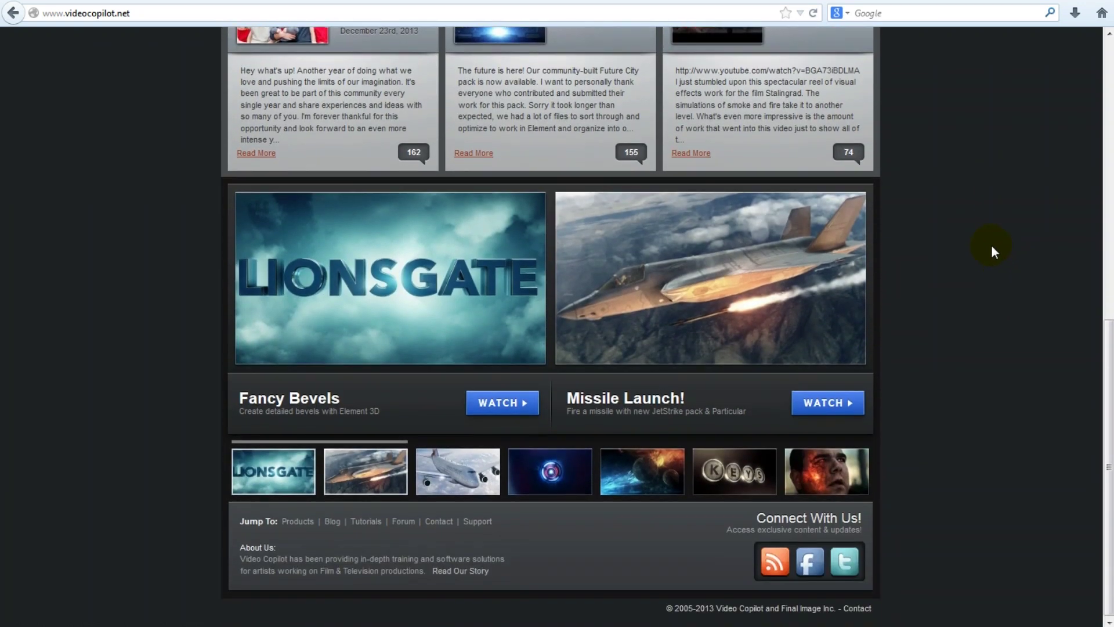
{"action": "scroll", "coordinate": [994, 248], "scroll_direction": "up", "scroll_amount": 9}
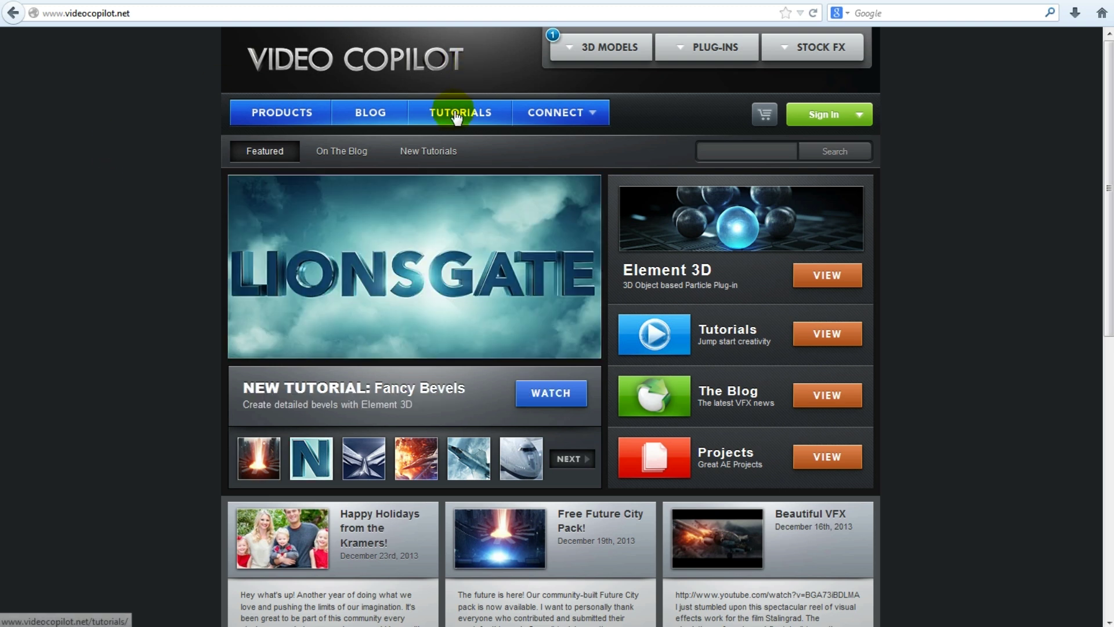
{"action": "left_click", "coordinate": [453, 112]}
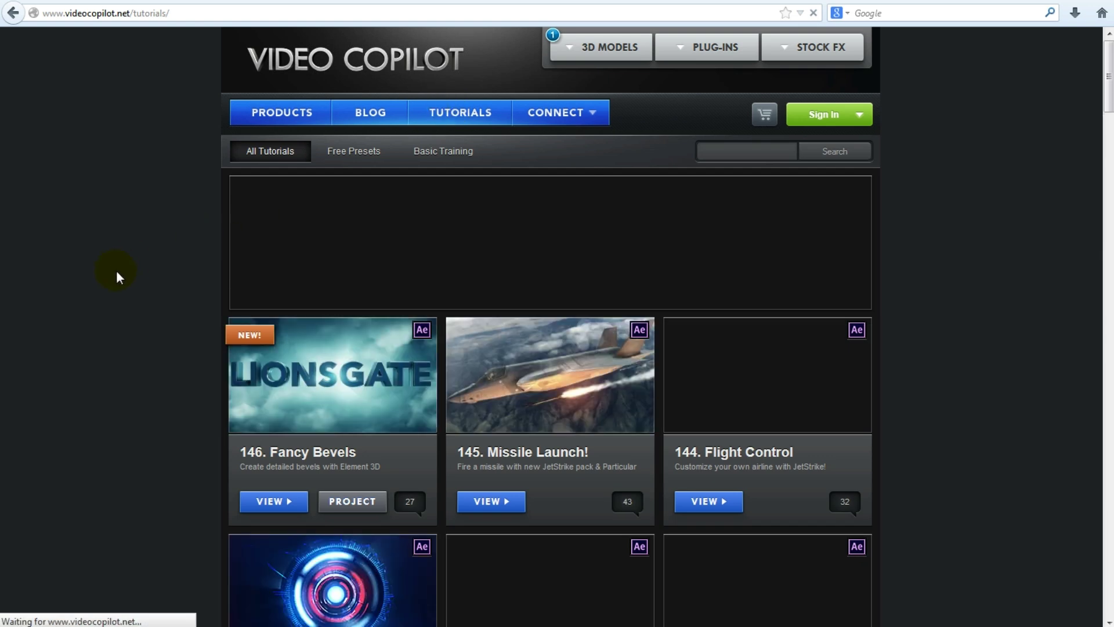
{"action": "scroll", "coordinate": [185, 277], "scroll_direction": "down", "scroll_amount": 4}
{"action": "scroll", "coordinate": [194, 278], "scroll_direction": "down", "scroll_amount": 11}
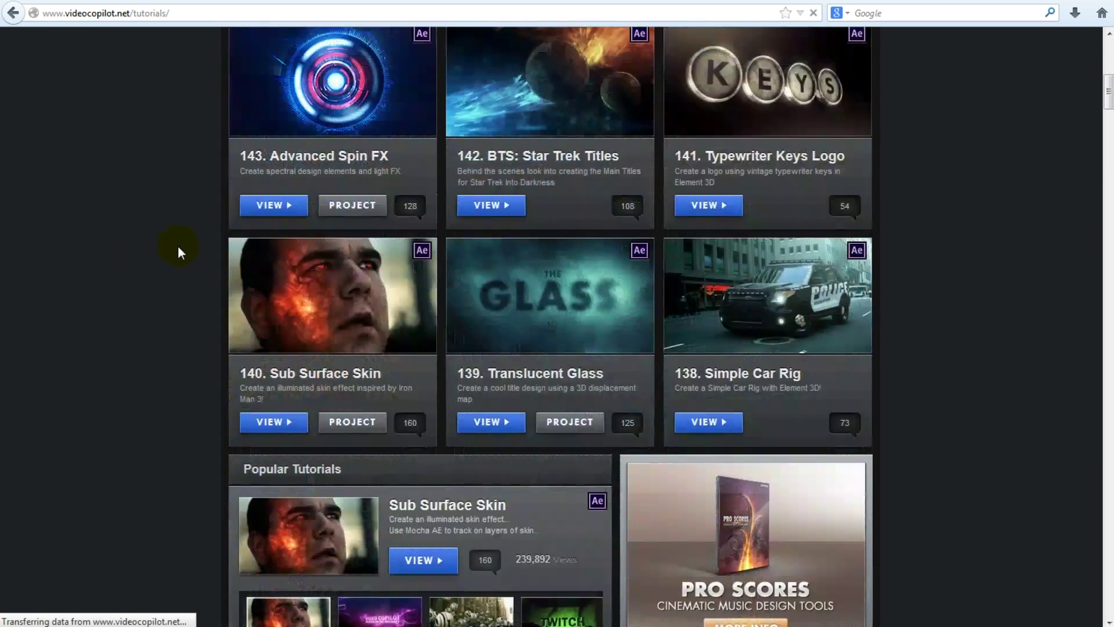
{"action": "scroll", "coordinate": [149, 237], "scroll_direction": "down", "scroll_amount": 9}
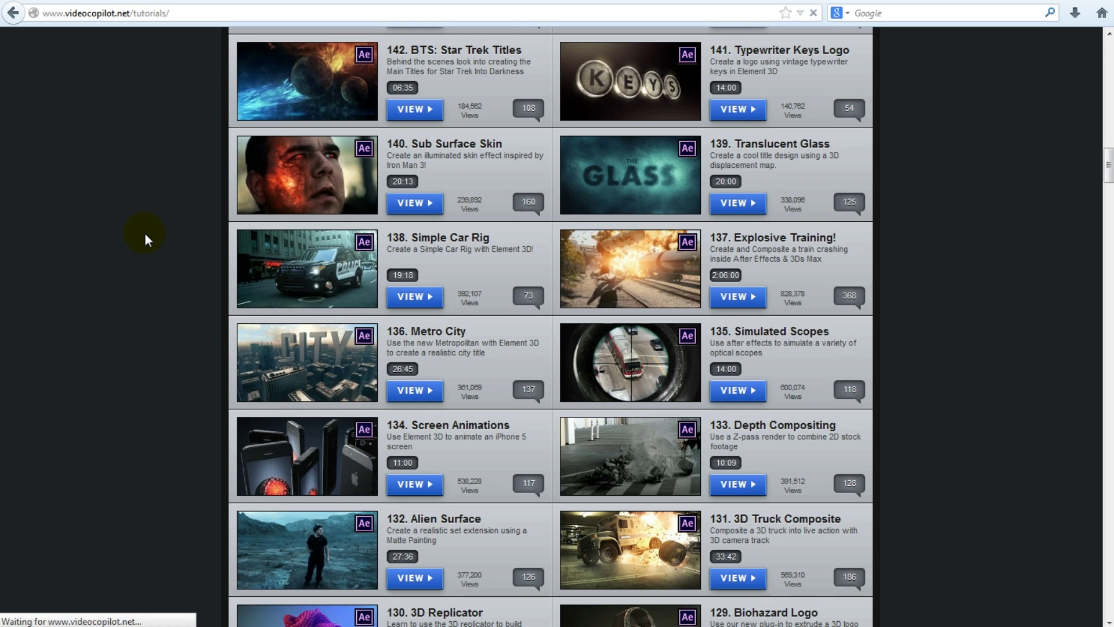
{"action": "scroll", "coordinate": [146, 232], "scroll_direction": "down", "scroll_amount": 18}
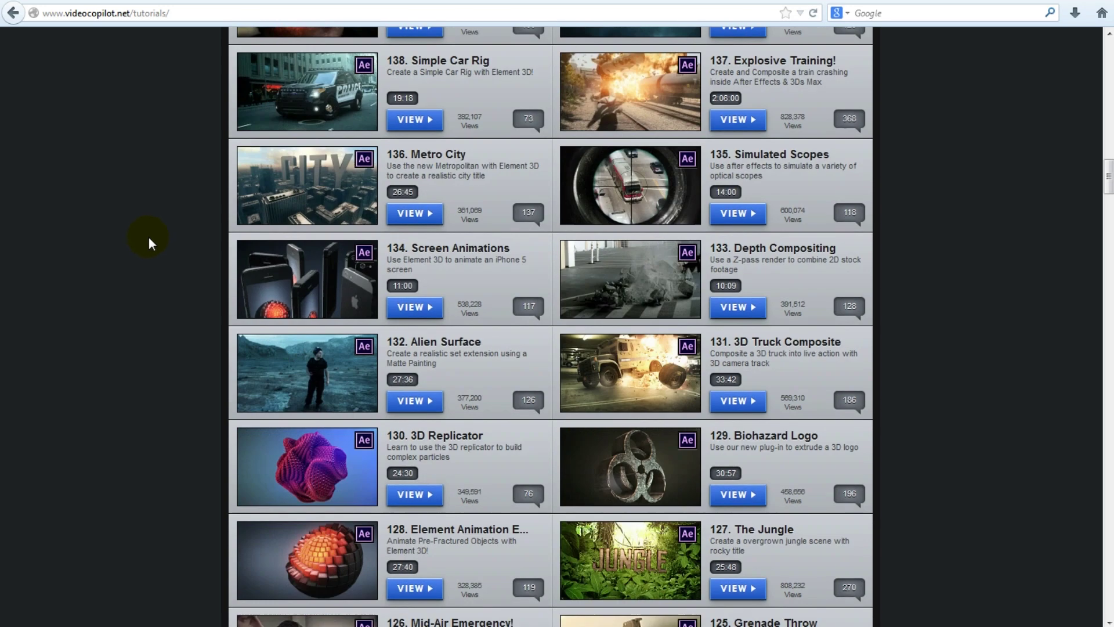
{"action": "scroll", "coordinate": [161, 231], "scroll_direction": "down", "scroll_amount": 12}
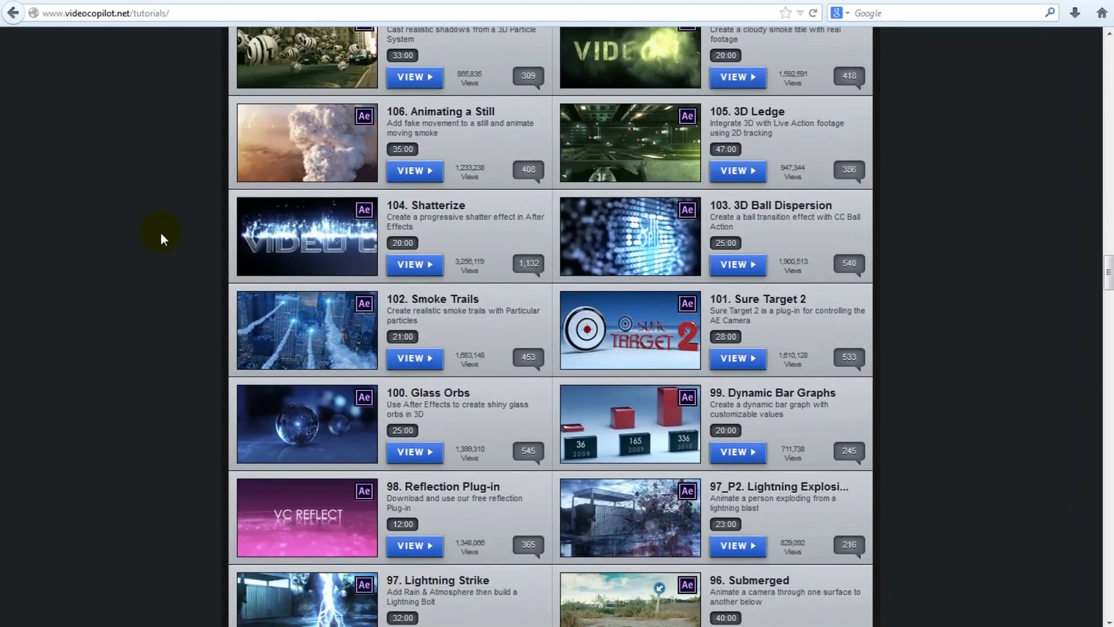
{"action": "scroll", "coordinate": [157, 232], "scroll_direction": "up", "scroll_amount": 20}
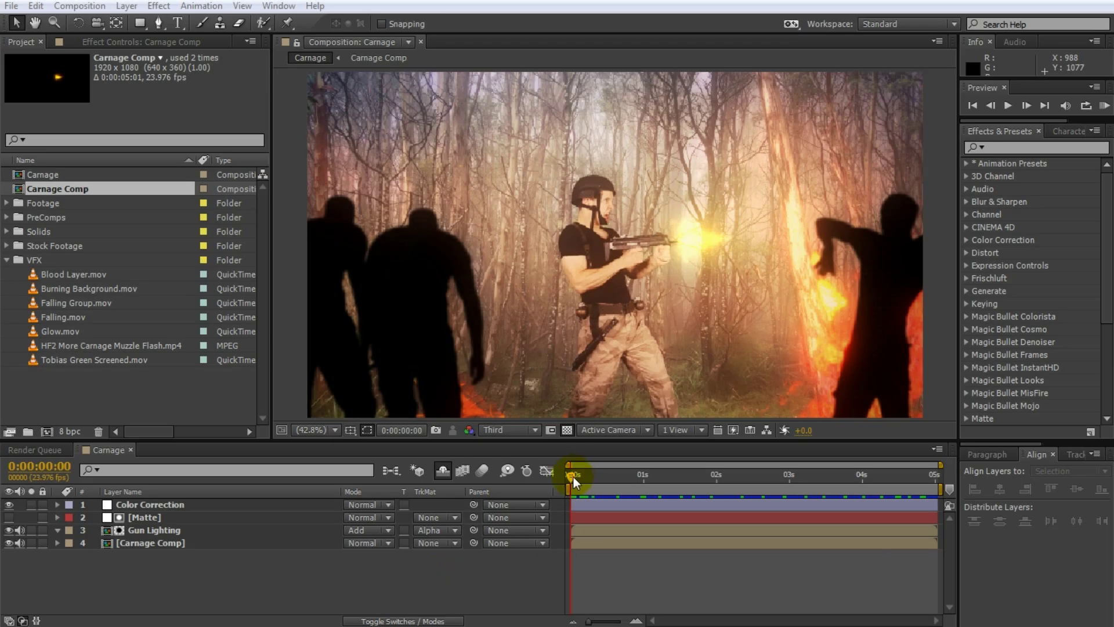
Scrub the Carnage timeline to 0:00:01:05 and check File > Export options without choosing one
{"action": "left_click_drag", "start_coordinate": [573, 477], "coordinate": [657, 489]}
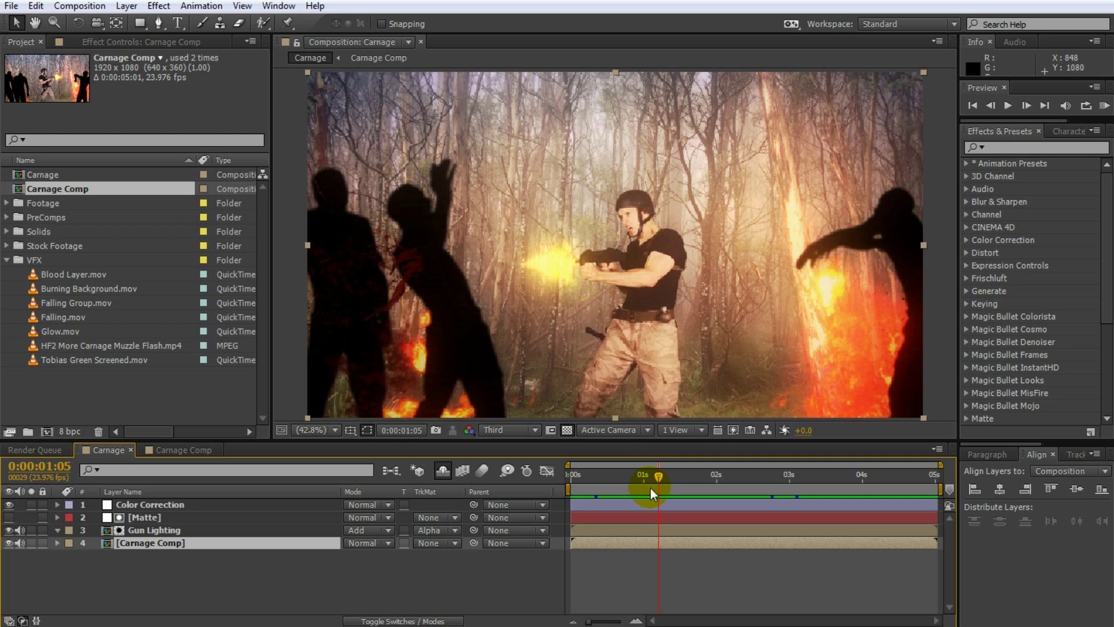
{"action": "left_click", "coordinate": [11, 7]}
{"action": "mouse_move", "coordinate": [38, 235]}
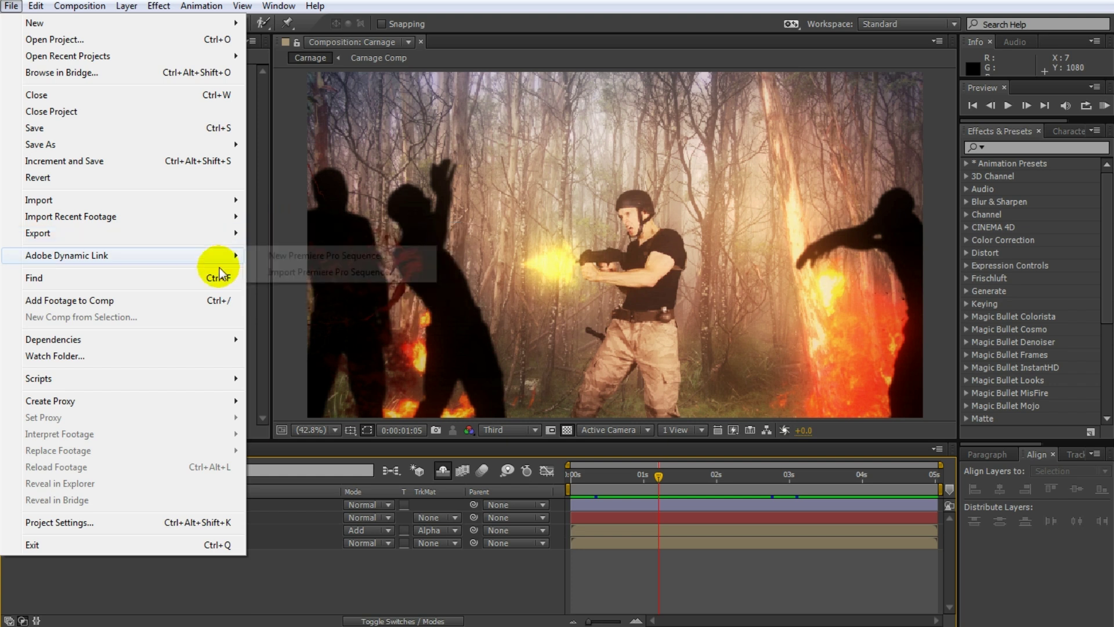
{"action": "left_click", "coordinate": [277, 584]}
Add the Carnage composition to the Render Queue and enlarge the queue panel
{"action": "left_click", "coordinate": [79, 6]}
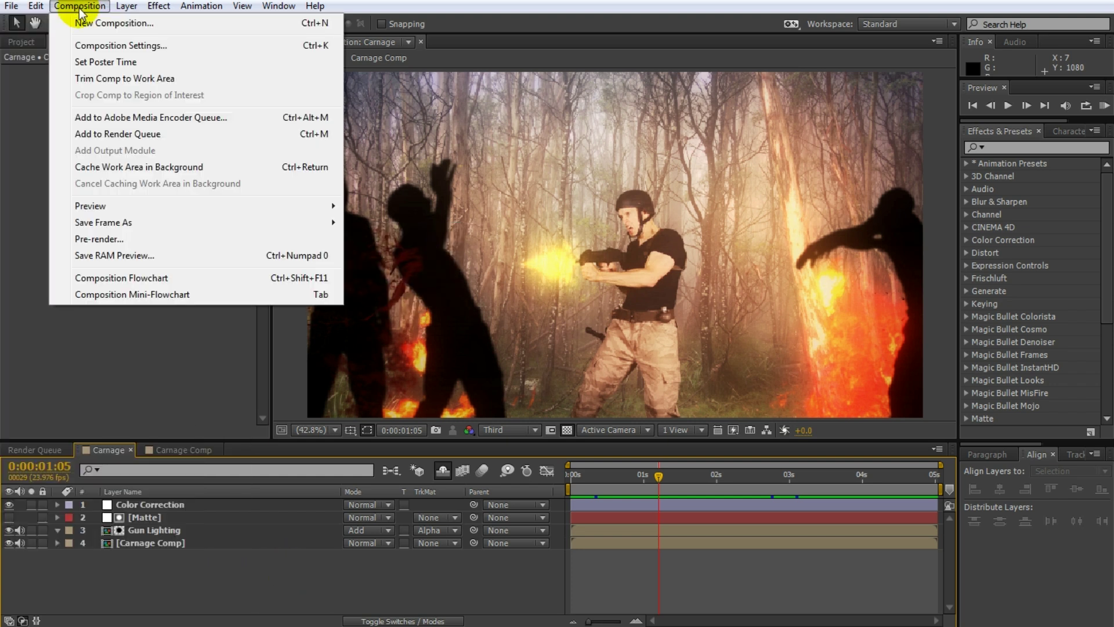
{"action": "left_click", "coordinate": [102, 134]}
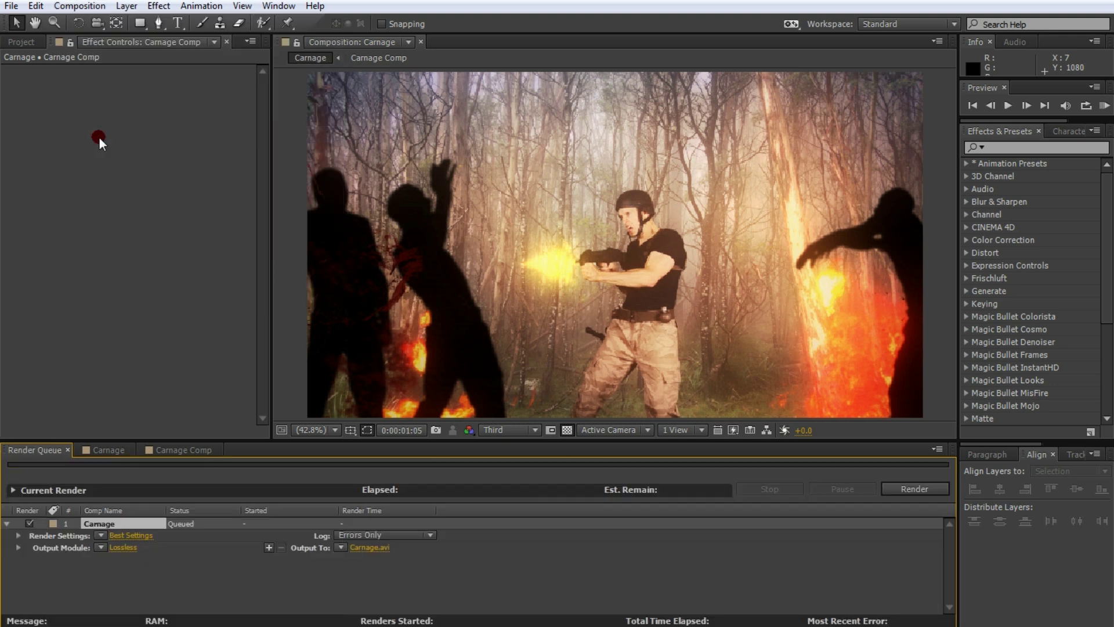
{"action": "left_click_drag", "start_coordinate": [176, 442], "coordinate": [184, 350]}
{"action": "left_click", "coordinate": [159, 528]}
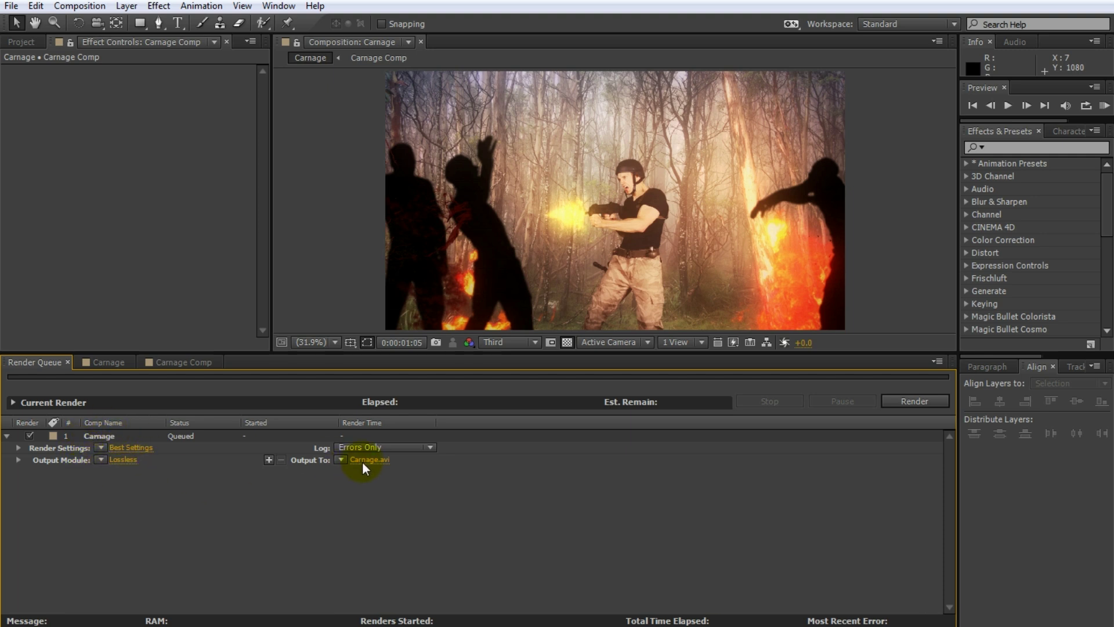
Set Carnage's render settings to Best quality, Full resolution, custom time span ending 0:00:05:00
{"action": "left_click", "coordinate": [123, 447]}
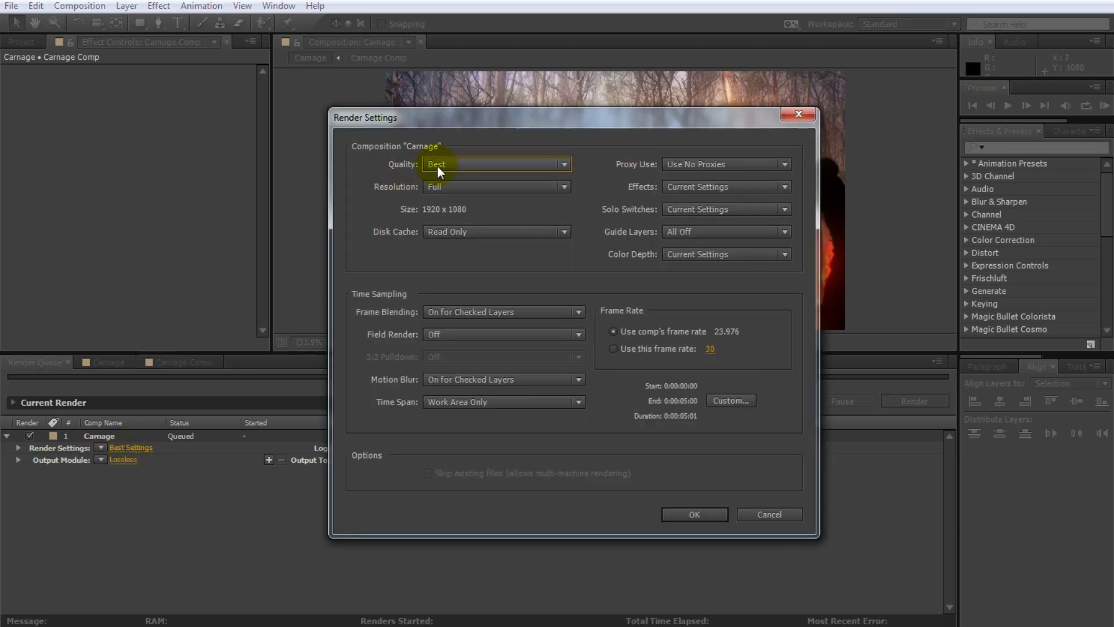
{"action": "left_click", "coordinate": [458, 164]}
{"action": "left_click", "coordinate": [460, 205]}
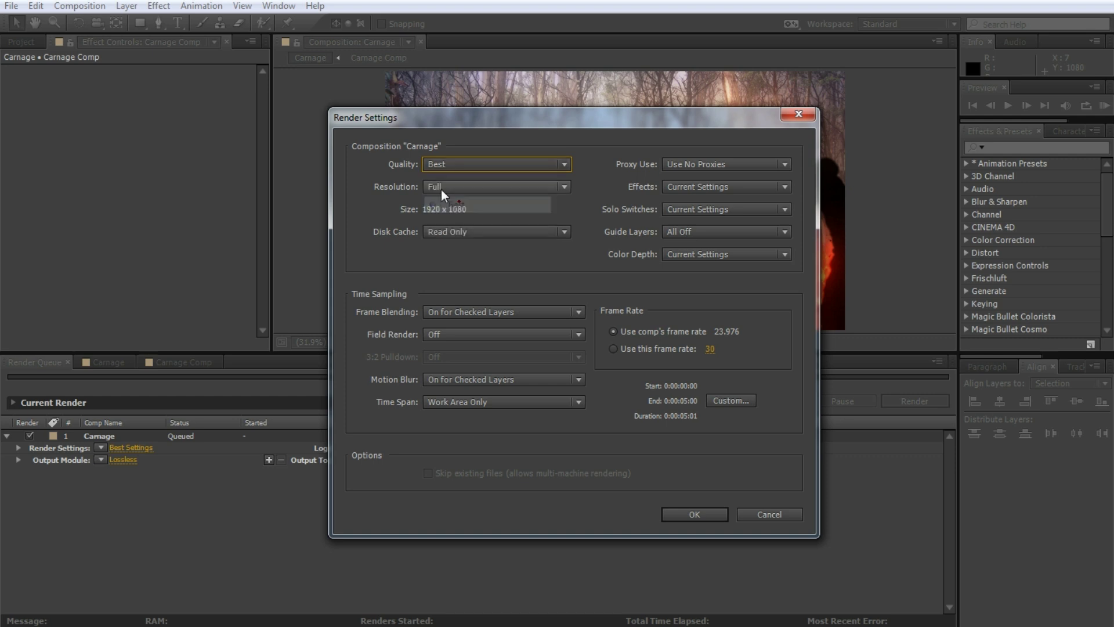
{"action": "left_click", "coordinate": [438, 186]}
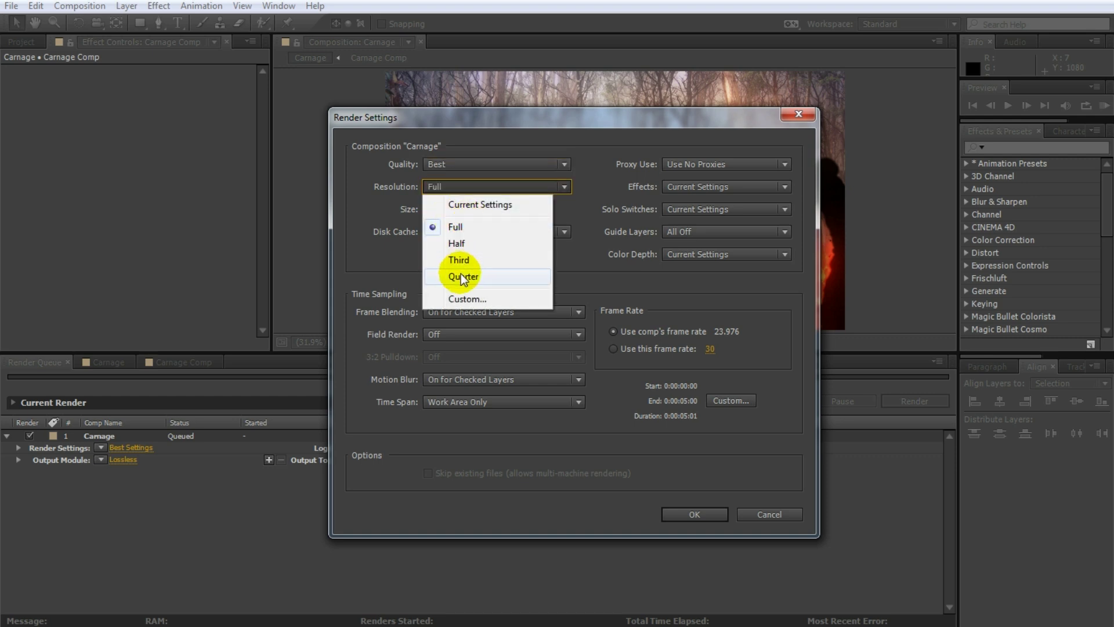
{"action": "left_click", "coordinate": [458, 227]}
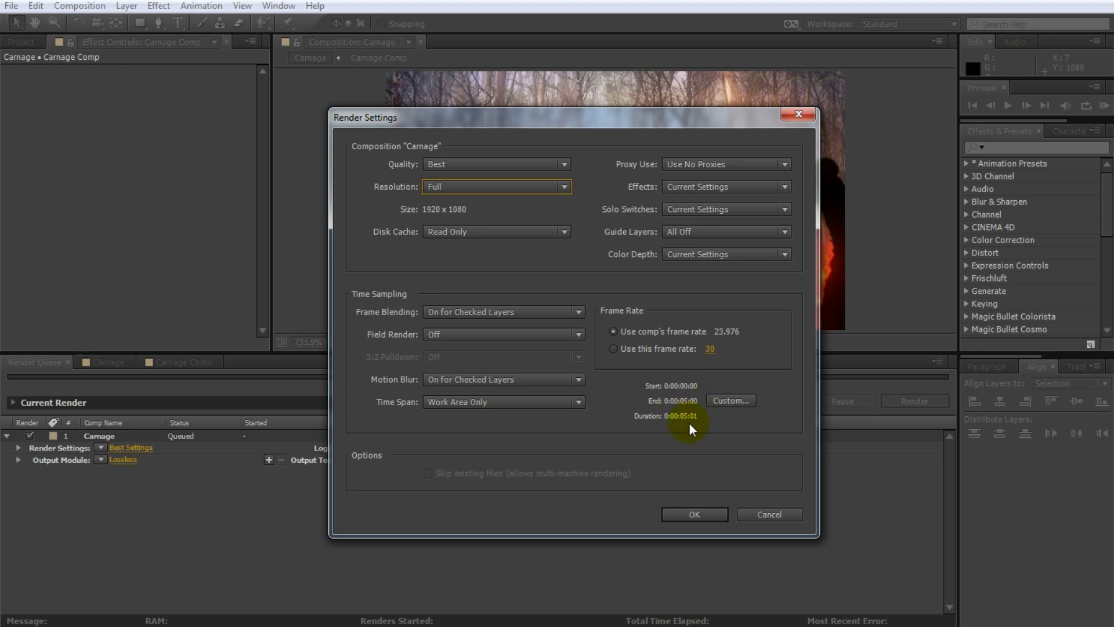
{"action": "left_click", "coordinate": [729, 400]}
{"action": "left_click", "coordinate": [562, 402]}
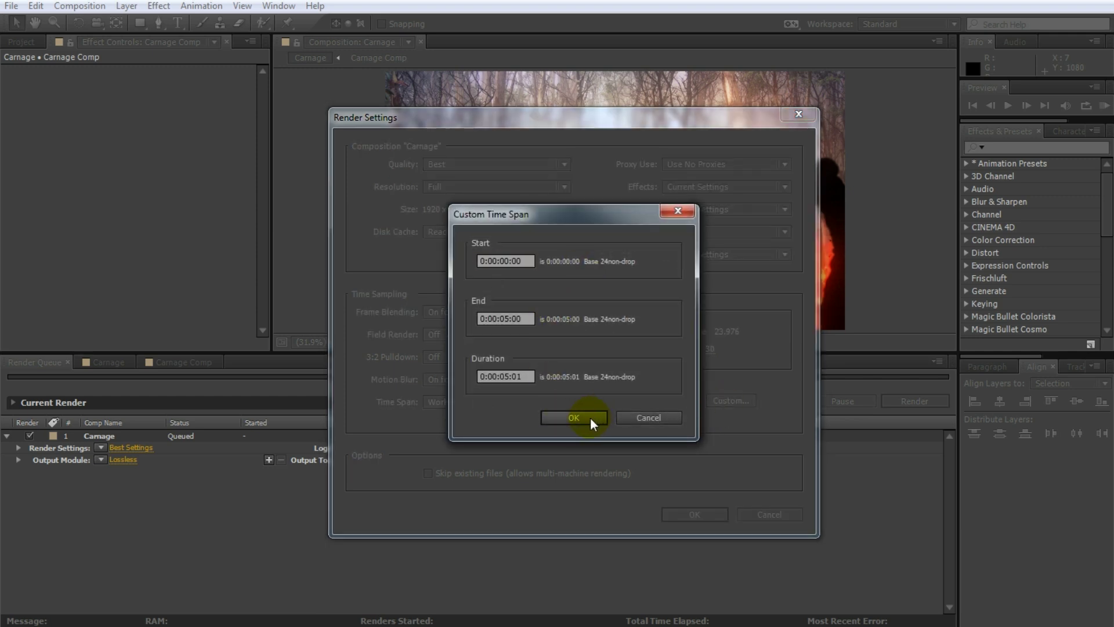
{"action": "left_click", "coordinate": [590, 416]}
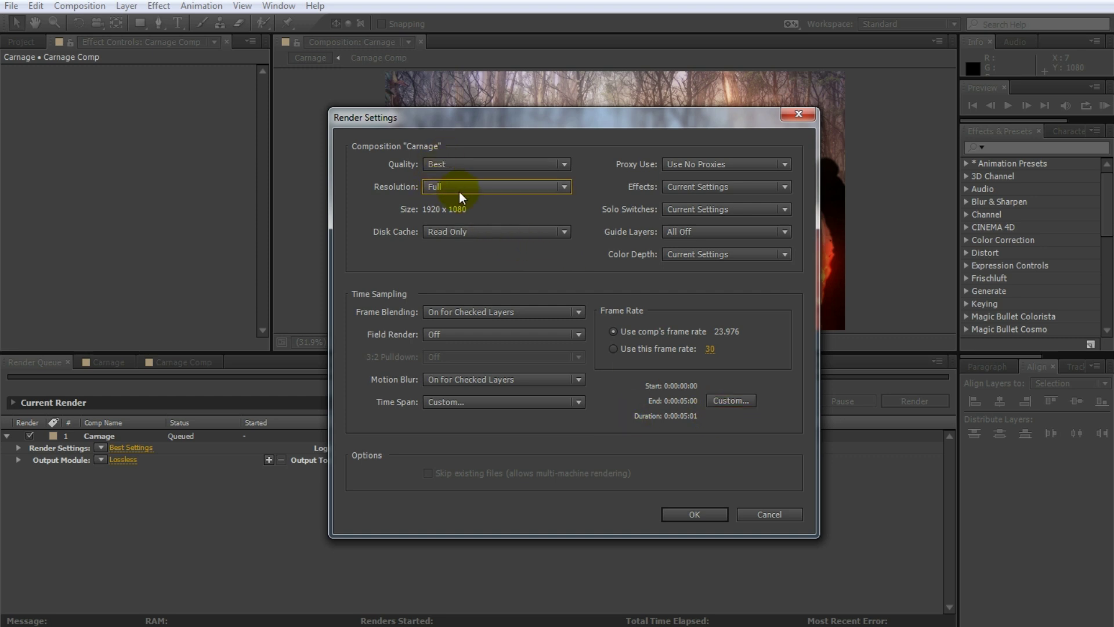
{"action": "left_click", "coordinate": [688, 512]}
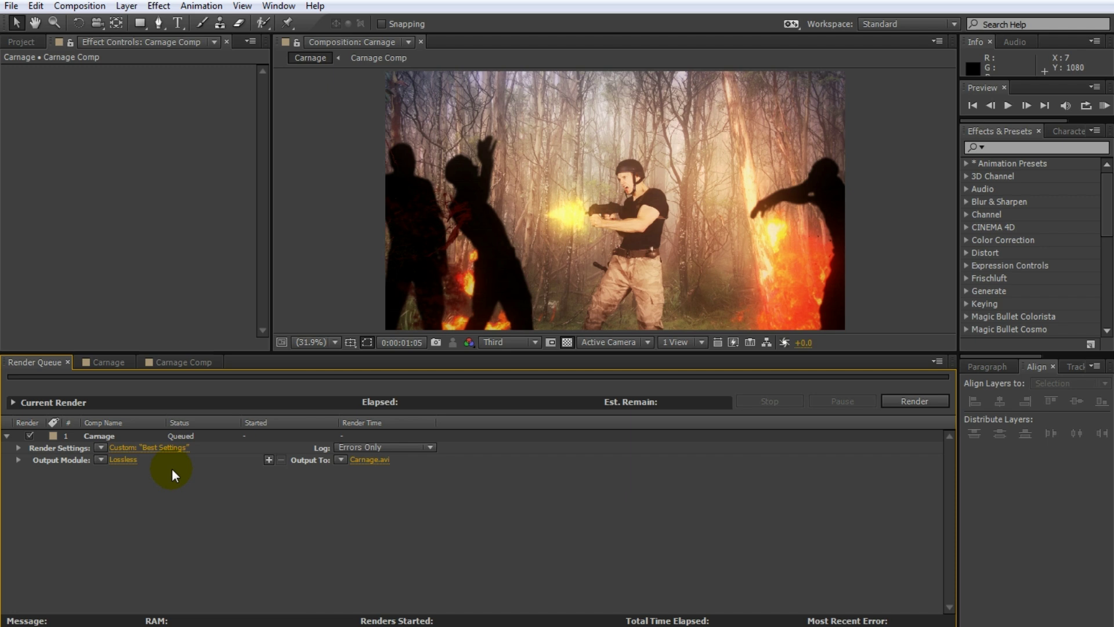
Keep the AVI output format for Carnage.avi and start rendering the Carnage comp
{"action": "left_click", "coordinate": [123, 460]}
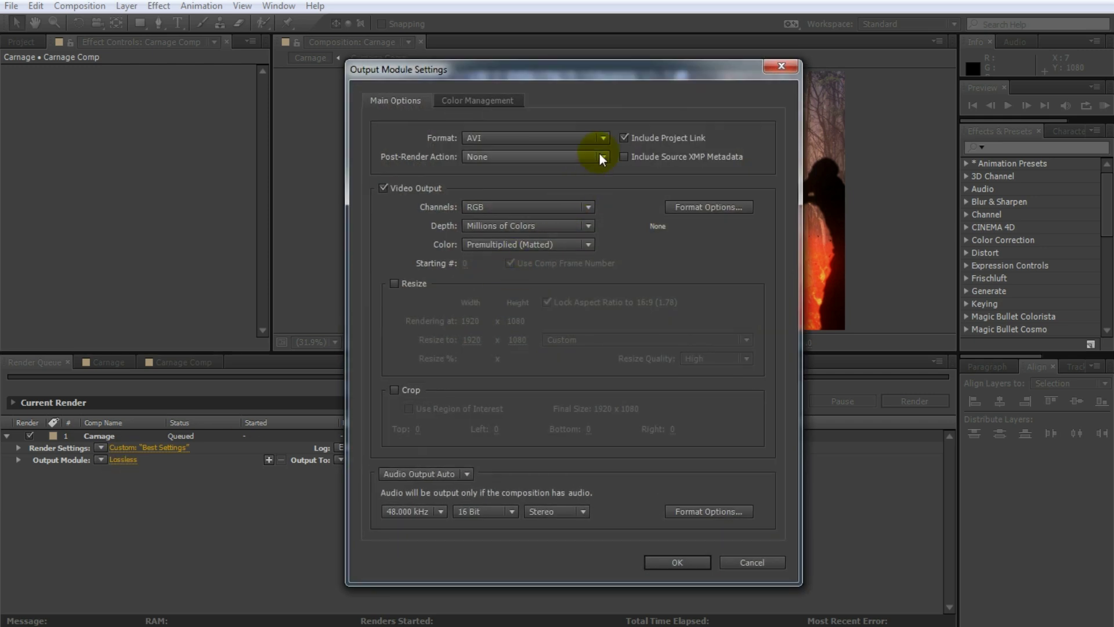
{"action": "left_click", "coordinate": [487, 137]}
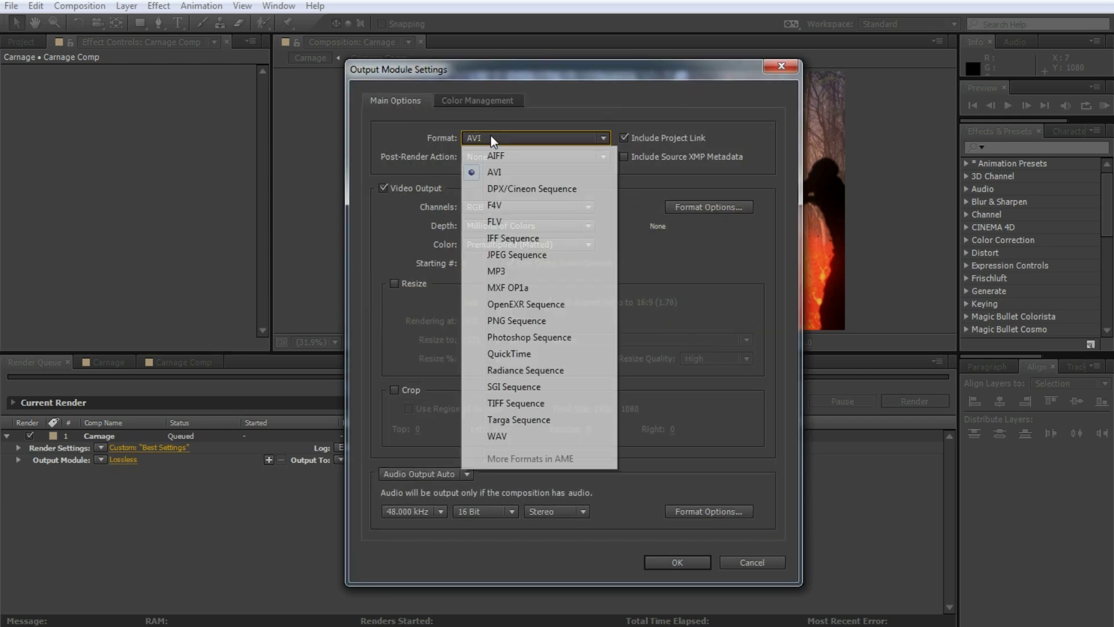
{"action": "left_click", "coordinate": [501, 170]}
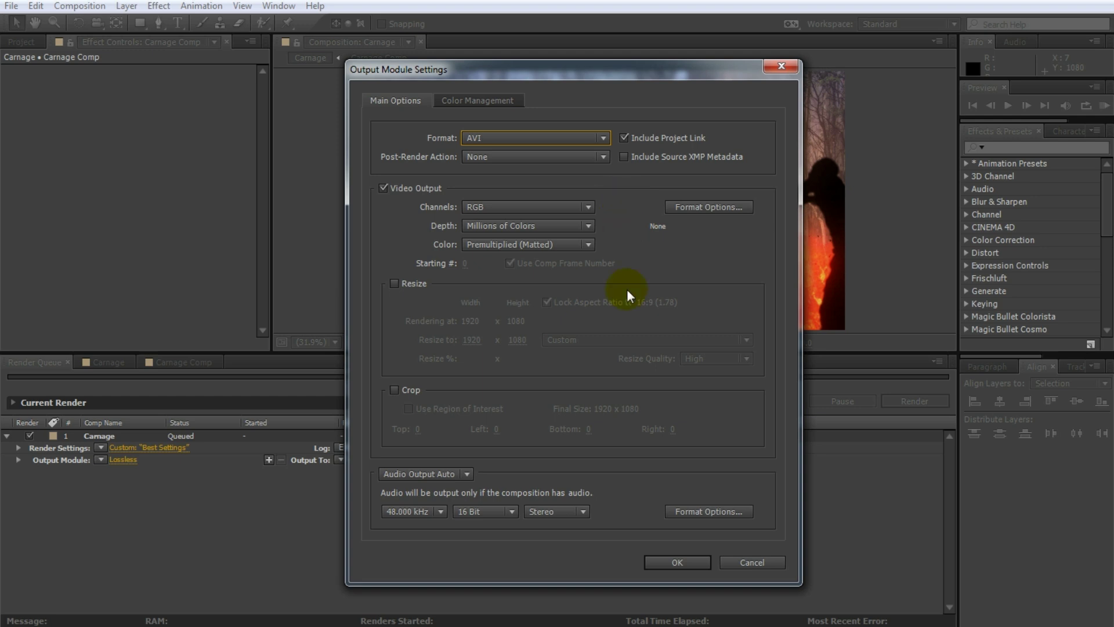
{"action": "left_click", "coordinate": [676, 562]}
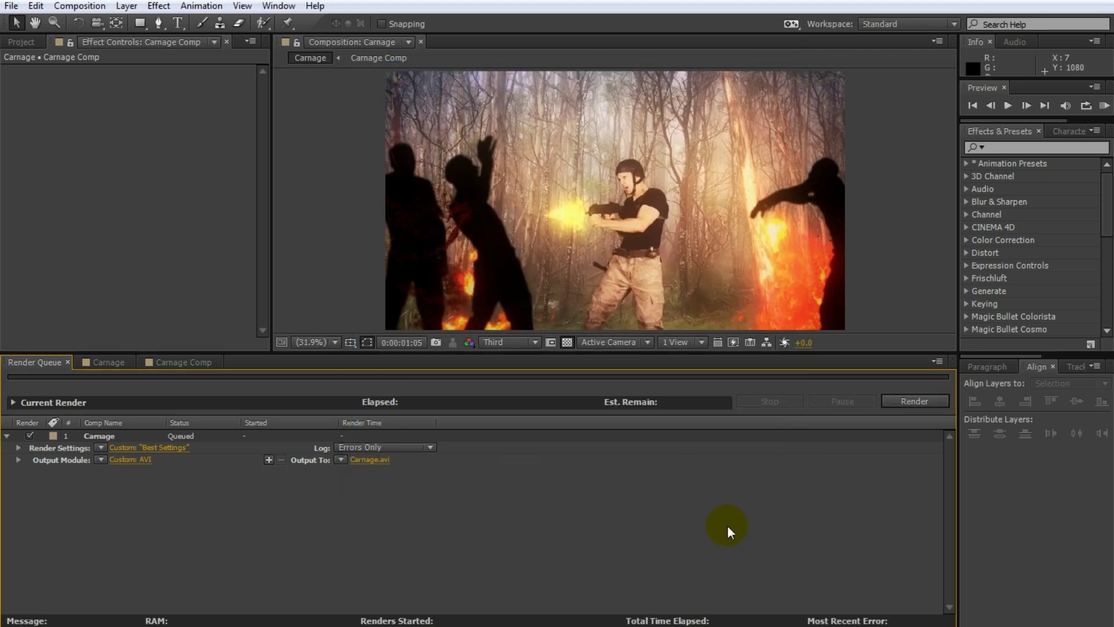
{"action": "left_click", "coordinate": [907, 402]}
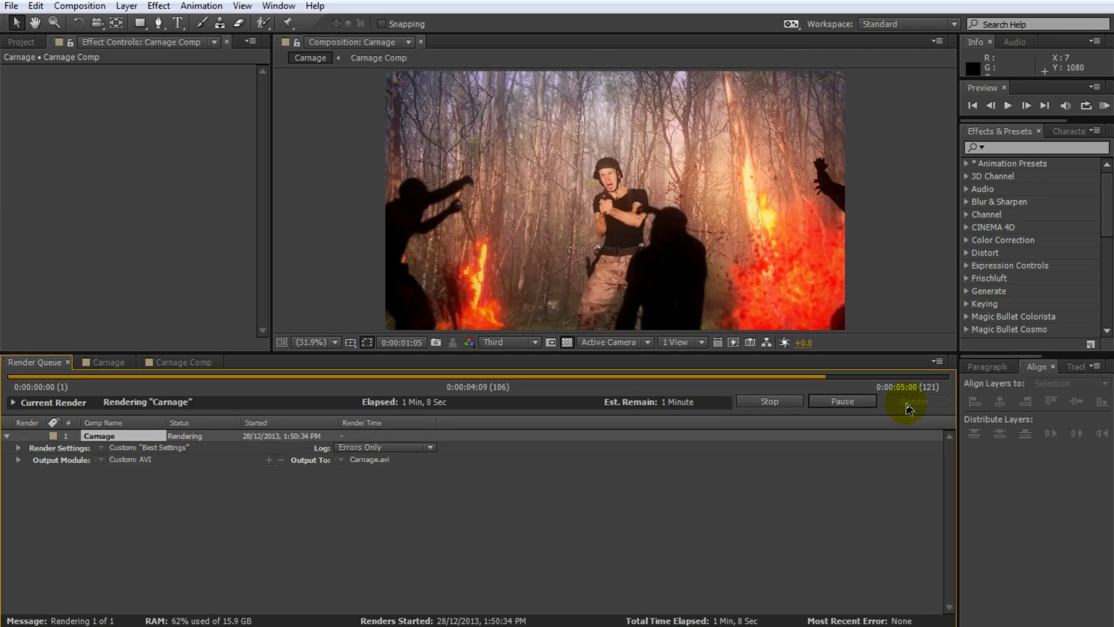
Check Carnage.avi's details in Explorer (1920 x 1080, 5 seconds, 718 MB), then return to After Effects
{"action": "left_click", "coordinate": [638, 607]}
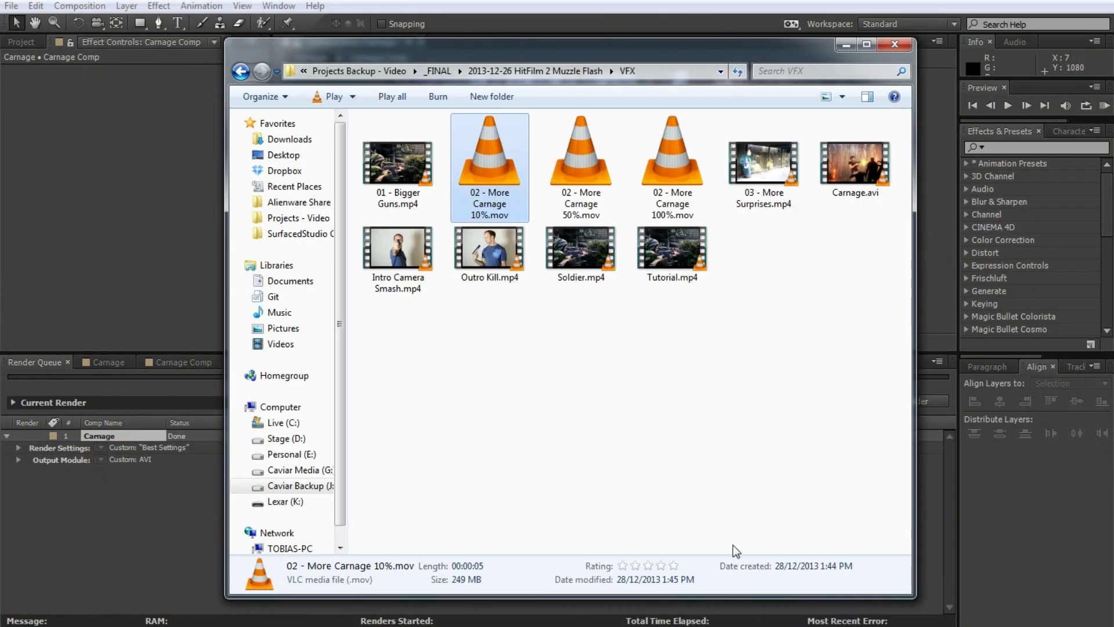
{"action": "left_click", "coordinate": [602, 397]}
{"action": "left_click", "coordinate": [868, 159]}
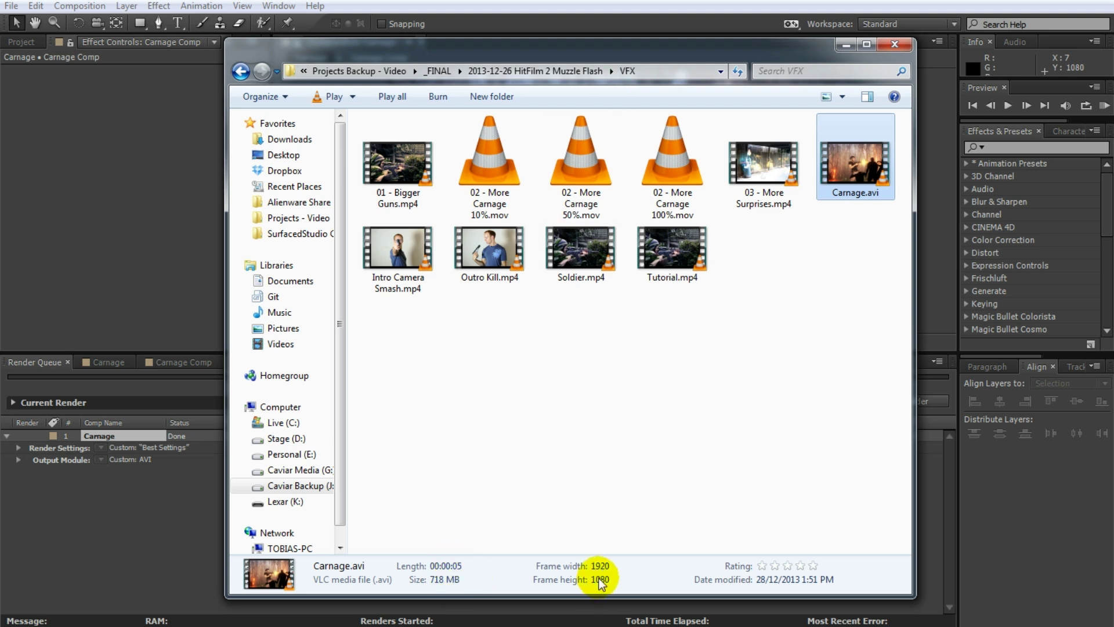
{"action": "left_click", "coordinate": [577, 5]}
Duplicate the finished Carnage render item and switch the copy's output format to QuickTime
{"action": "left_click", "coordinate": [107, 436]}
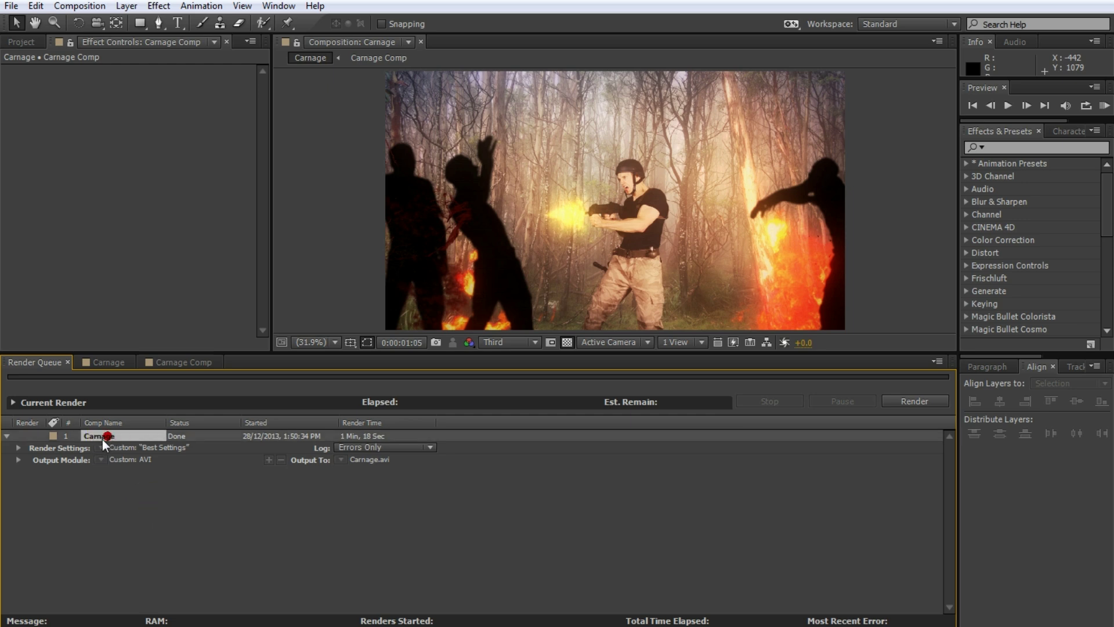
{"action": "key", "text": "ctrl+d"}
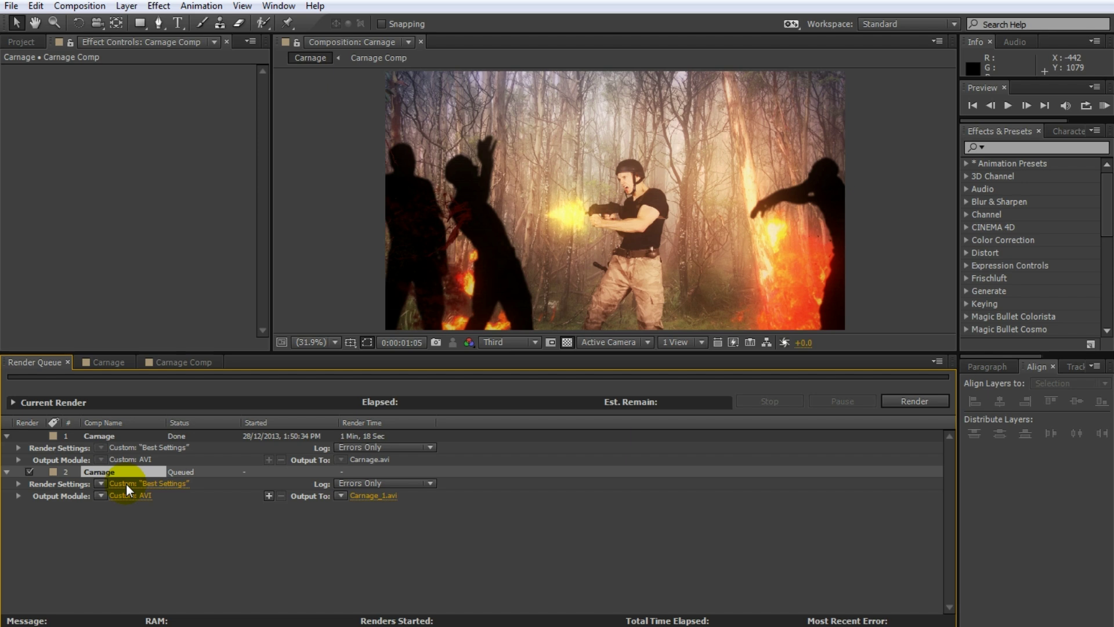
{"action": "left_click", "coordinate": [137, 496]}
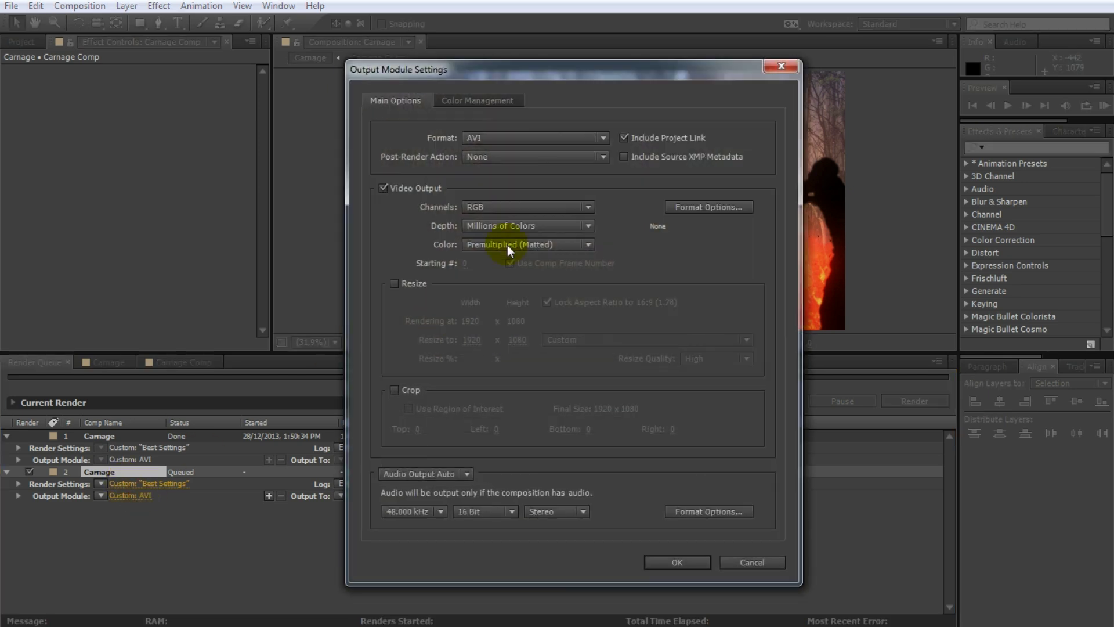
{"action": "left_click", "coordinate": [567, 137]}
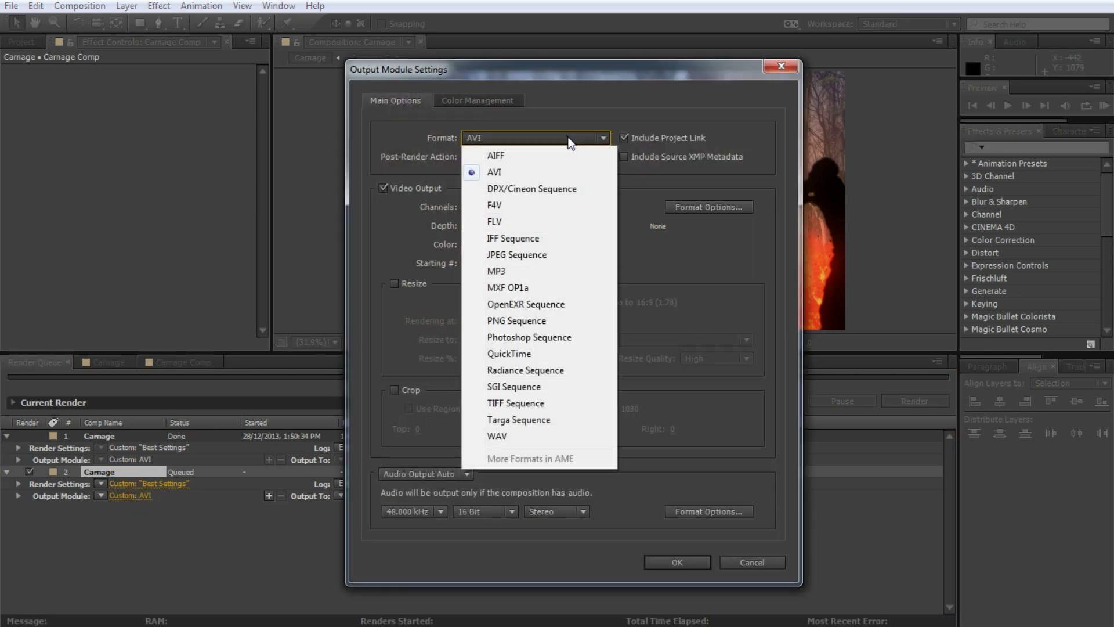
{"action": "left_click", "coordinate": [518, 355]}
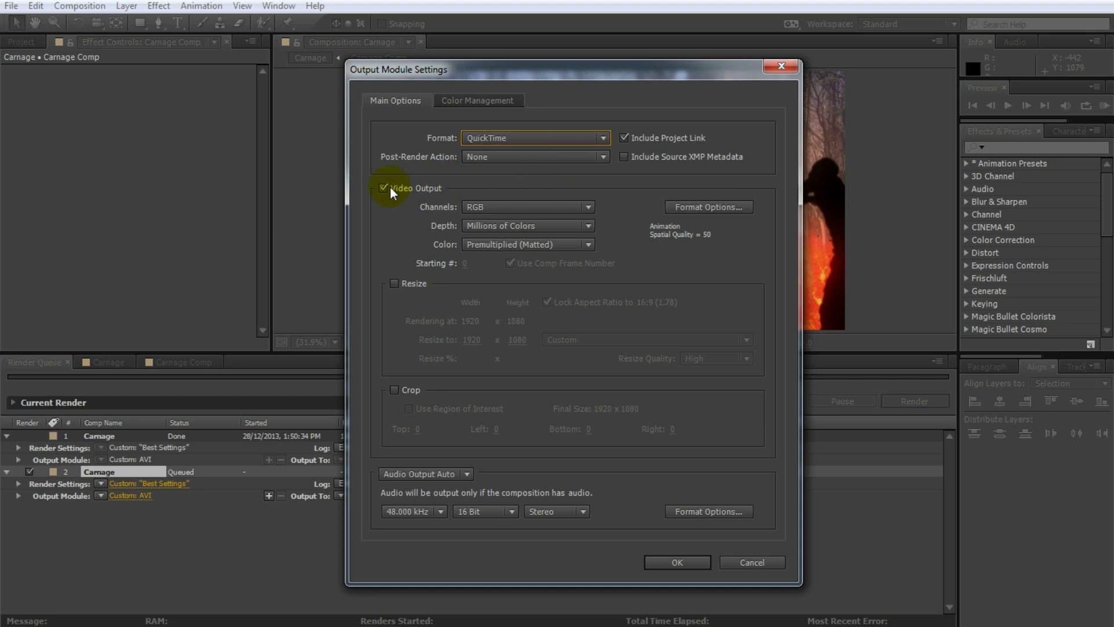
Set the QuickTime output channels to RGB only
{"action": "left_click", "coordinate": [496, 206]}
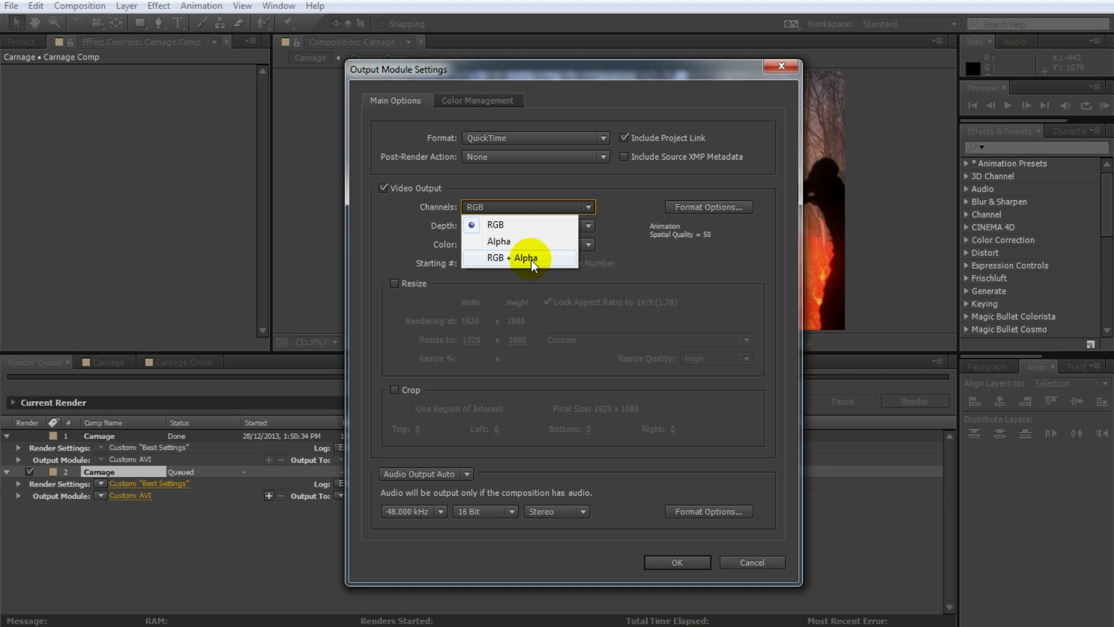
{"action": "left_click", "coordinate": [513, 259]}
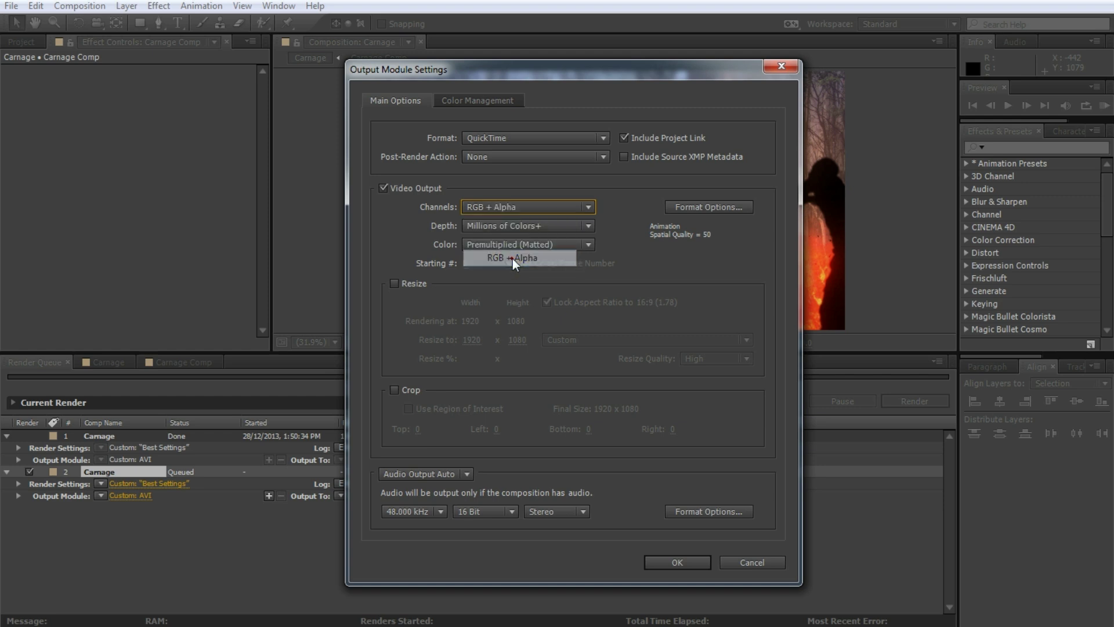
{"action": "left_click", "coordinate": [531, 208]}
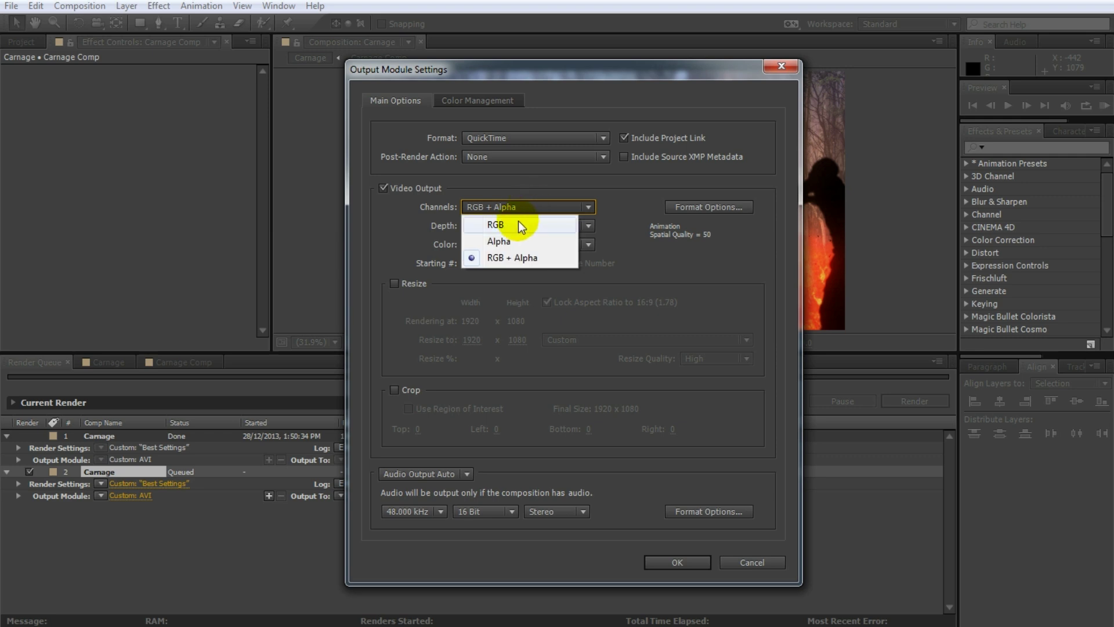
{"action": "left_click", "coordinate": [517, 220]}
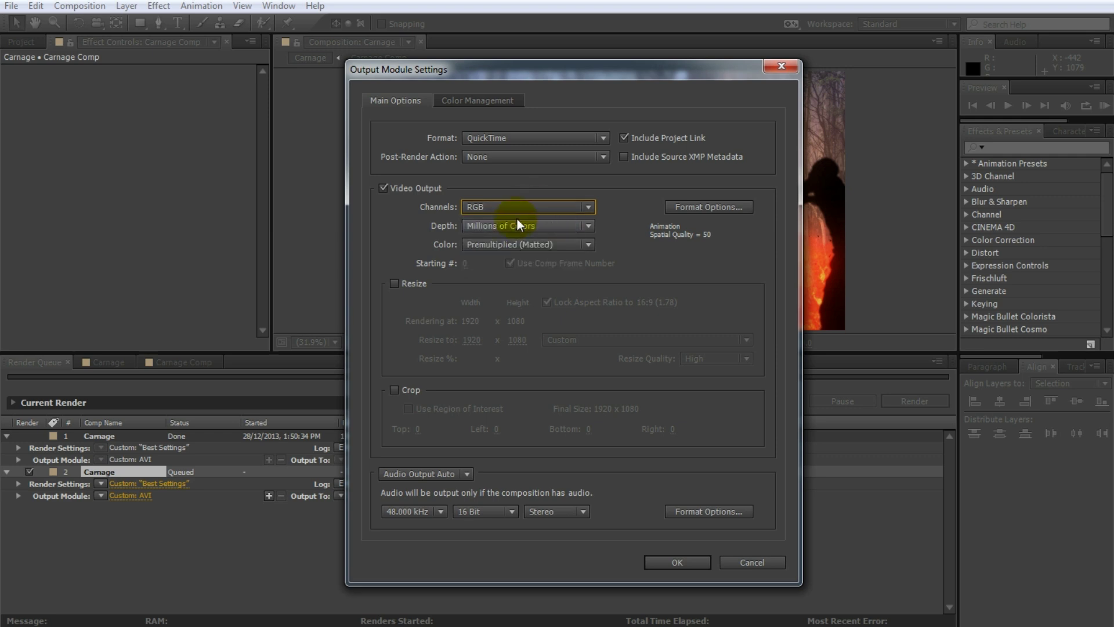
{"action": "key", "text": "Tab"}
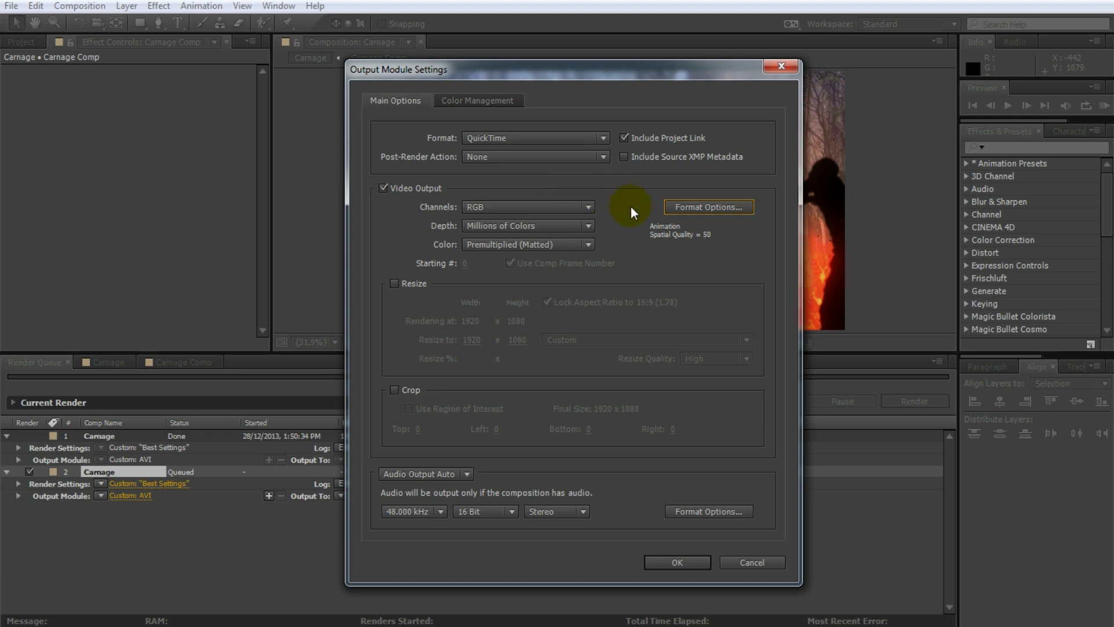
{"action": "left_click", "coordinate": [712, 206]}
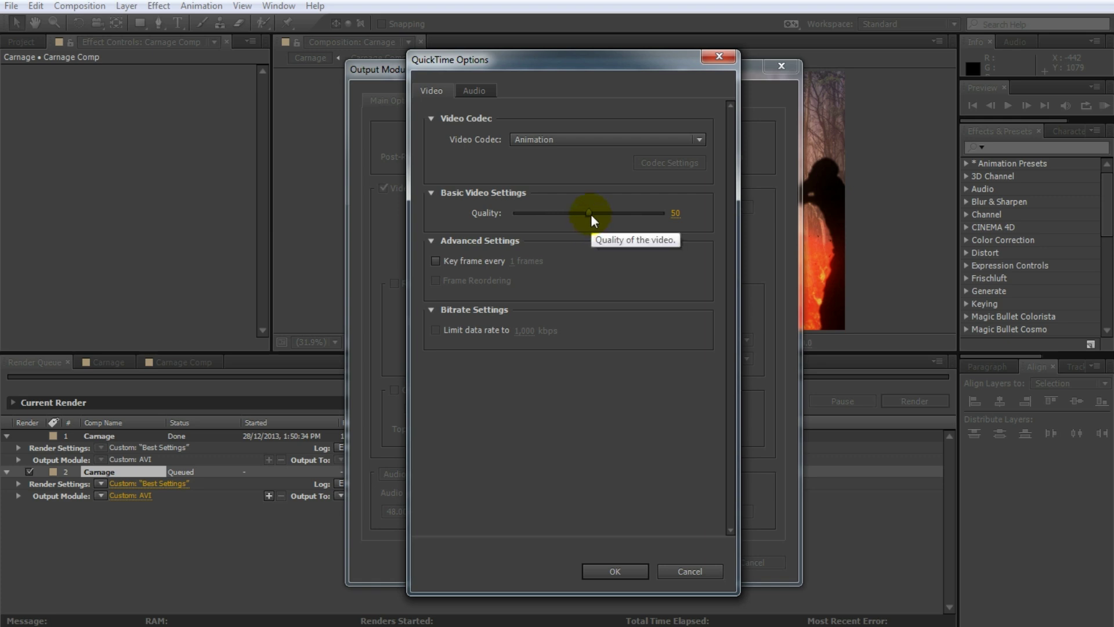
Keep the Animation codec quality at 50 in QuickTime Options and accept them
{"action": "left_click_drag", "start_coordinate": [591, 214], "coordinate": [672, 212]}
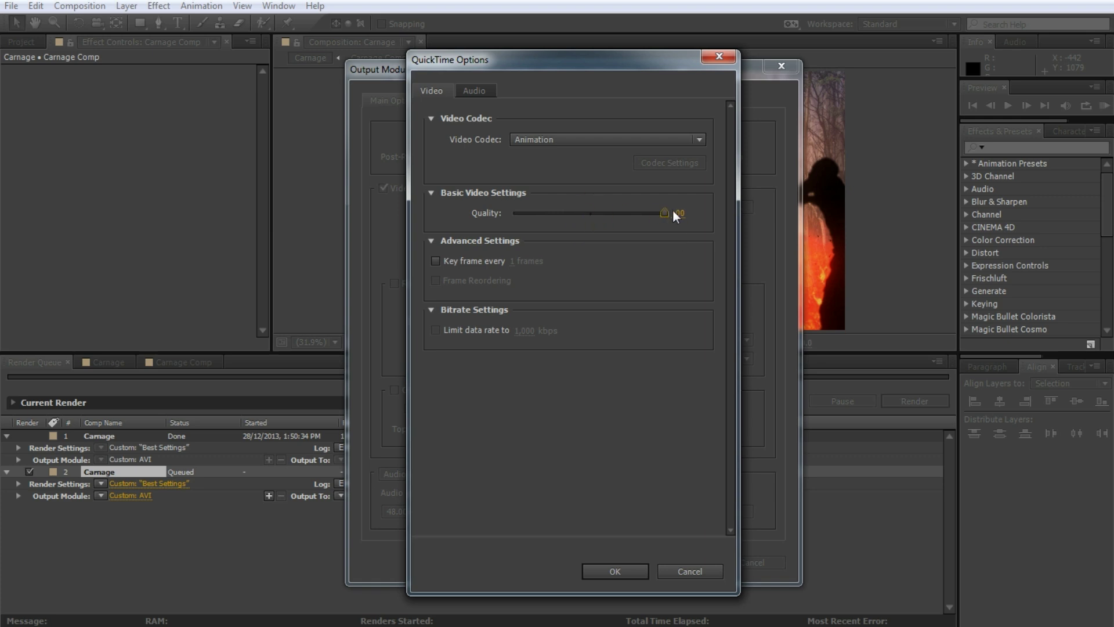
{"action": "left_click", "coordinate": [590, 214]}
{"action": "left_click", "coordinate": [614, 570]}
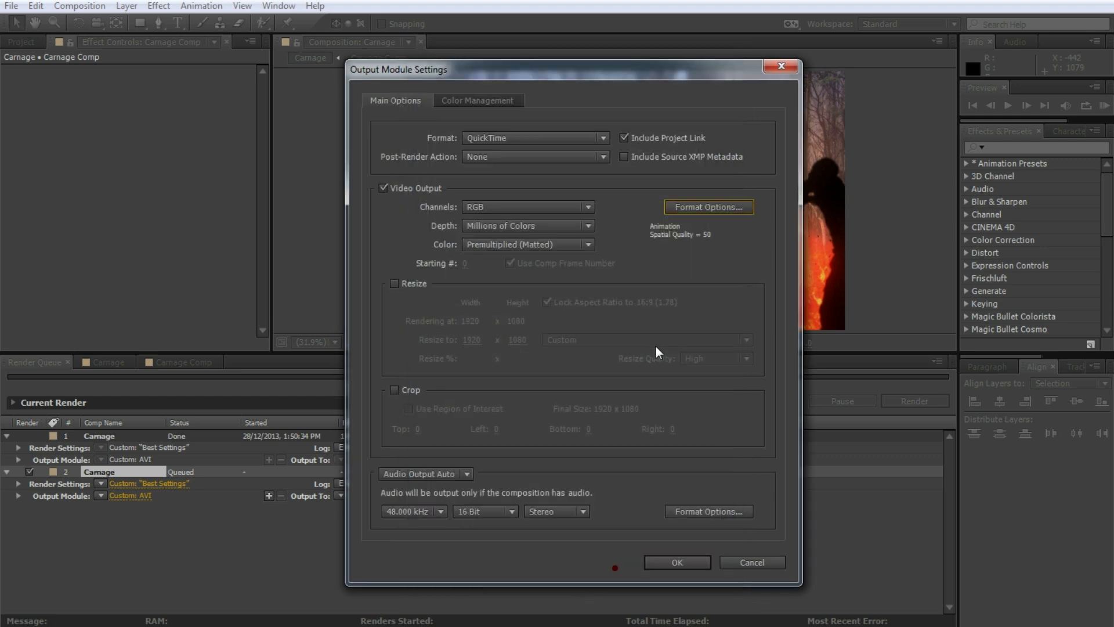
Leave Audio Output on Auto, confirm the QuickTime output to Carnage_1.mov, and bring up the VFX folder
{"action": "left_click", "coordinate": [468, 473]}
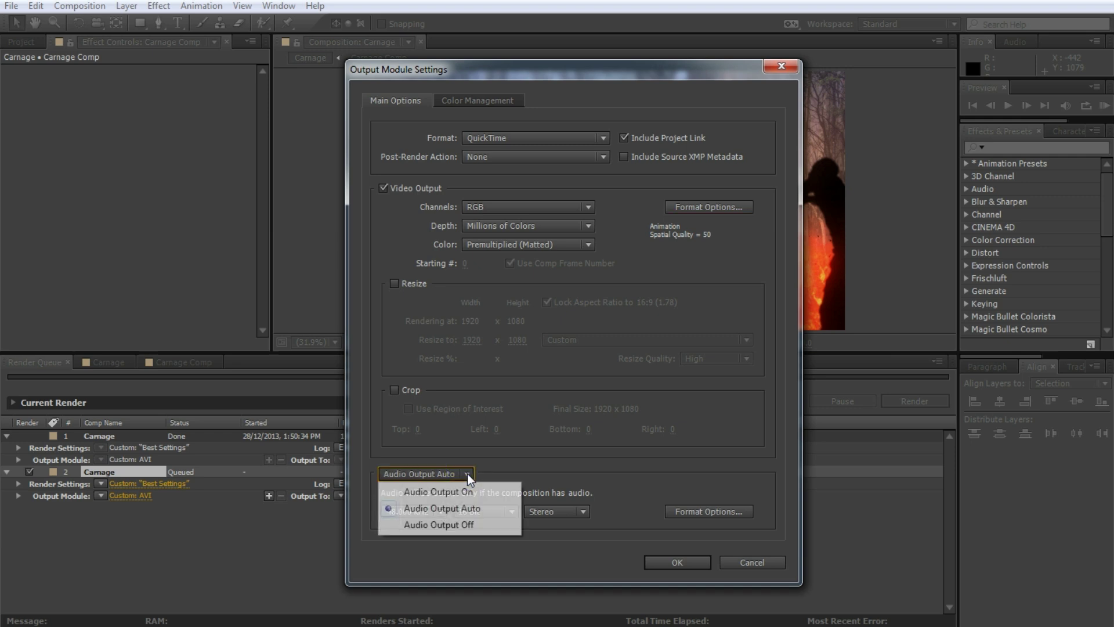
{"action": "left_click", "coordinate": [468, 511]}
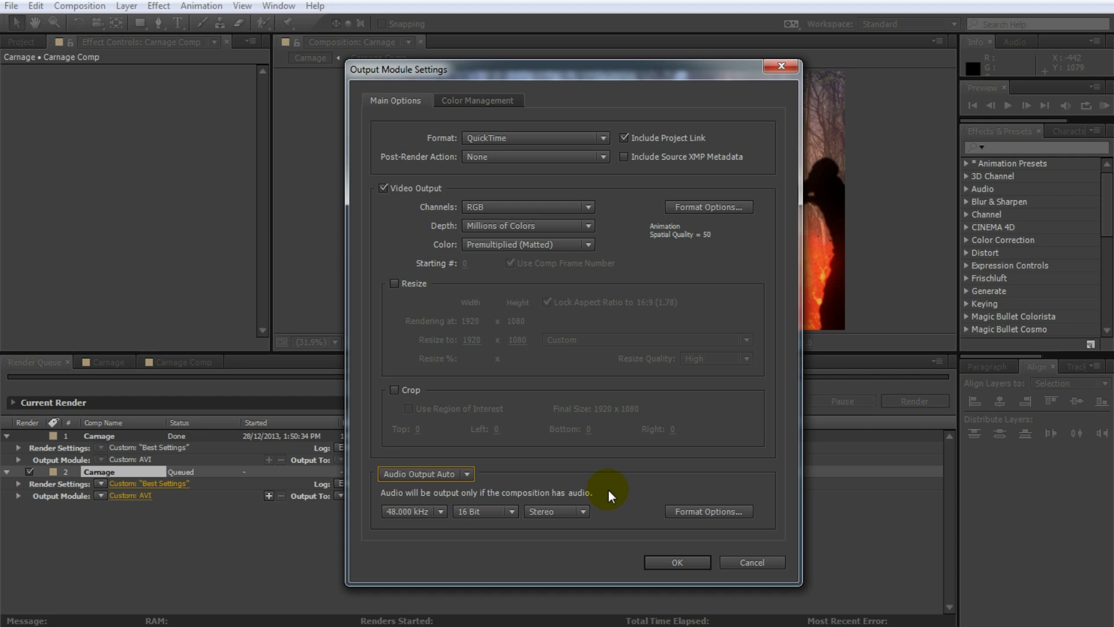
{"action": "left_click", "coordinate": [673, 562]}
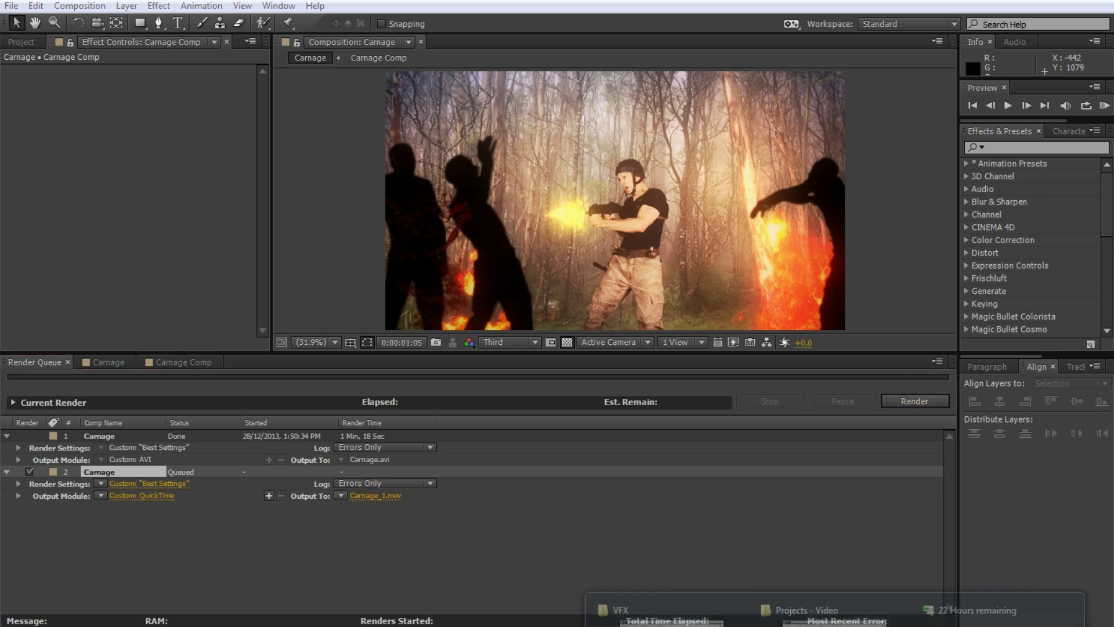
{"action": "left_click", "coordinate": [722, 625]}
Compare the file sizes of 02 - More Carnage 100%.mov (560 MB) and 02 - More Carnage 50%.mov (406 MB)
{"action": "left_click", "coordinate": [598, 372]}
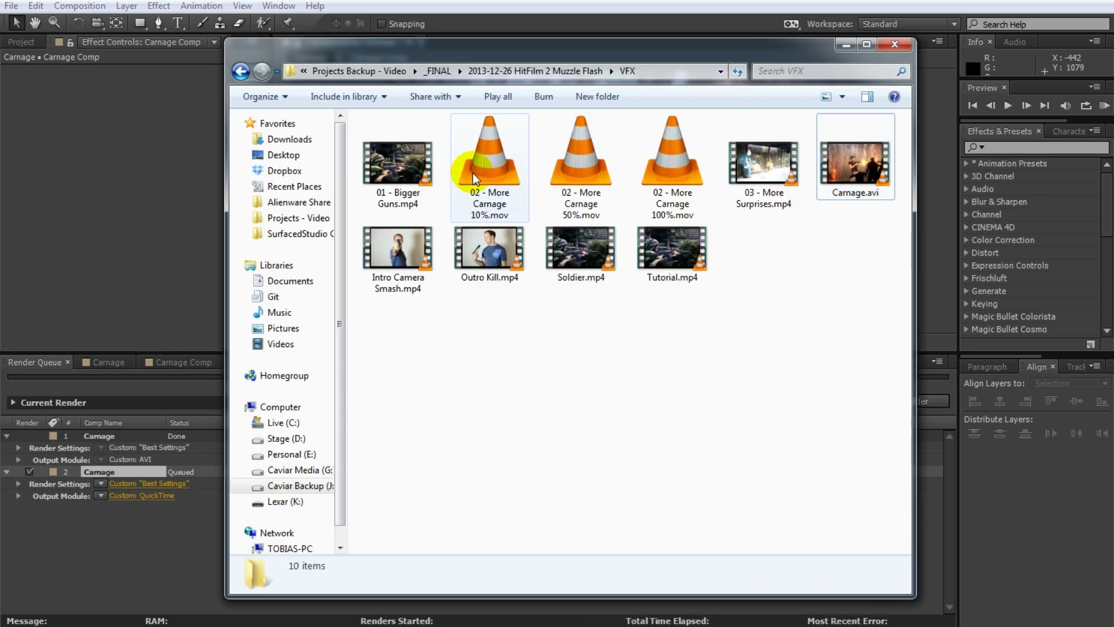
{"action": "left_click", "coordinate": [660, 170]}
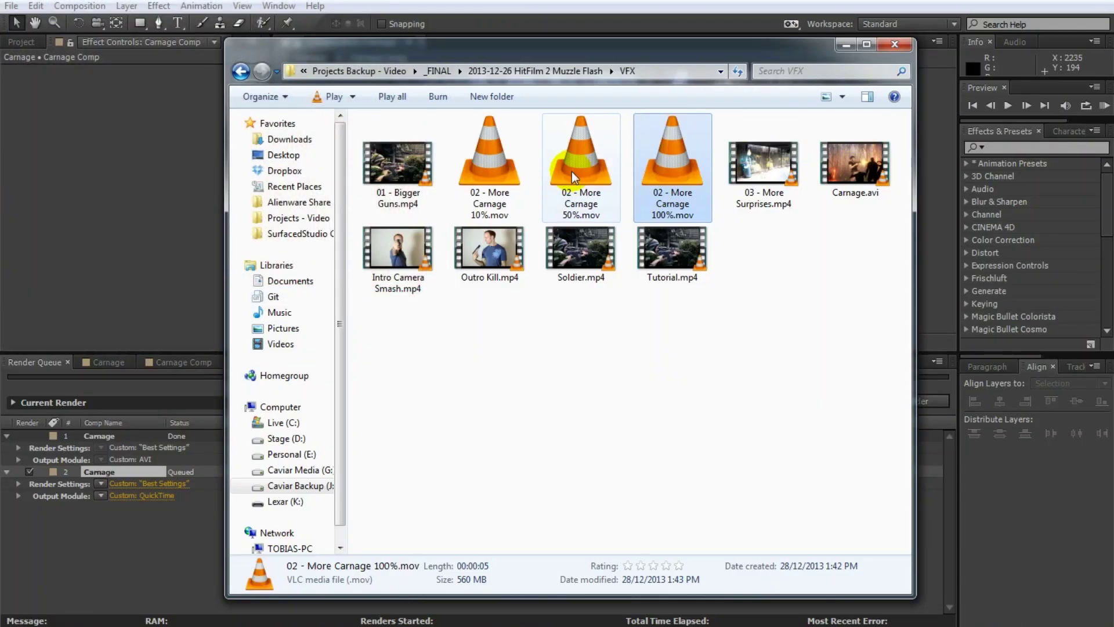
{"action": "left_click", "coordinate": [572, 168]}
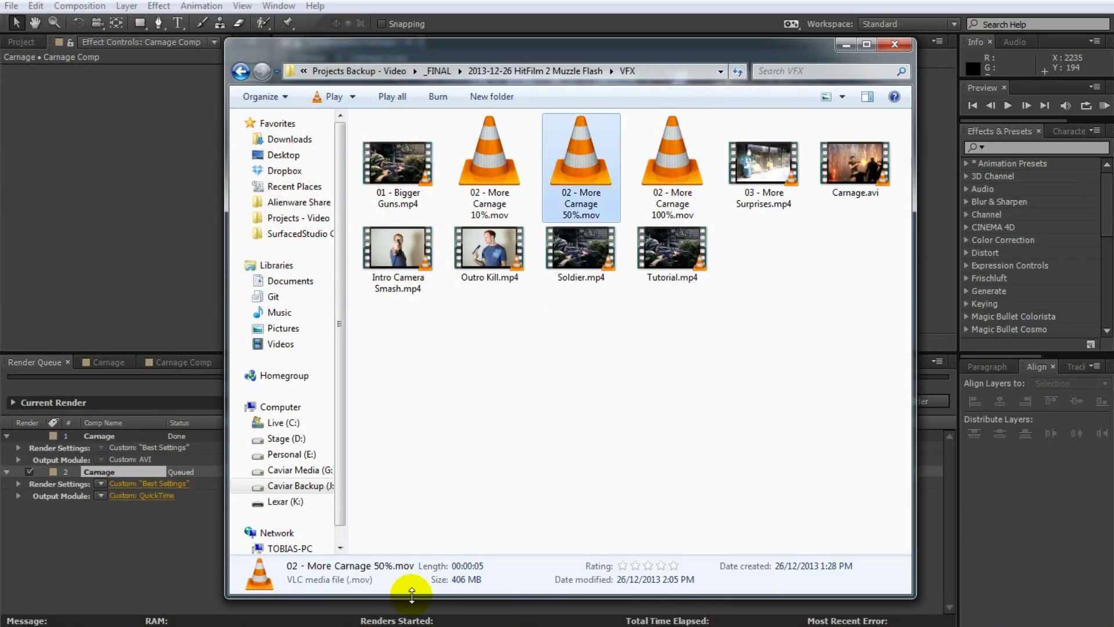